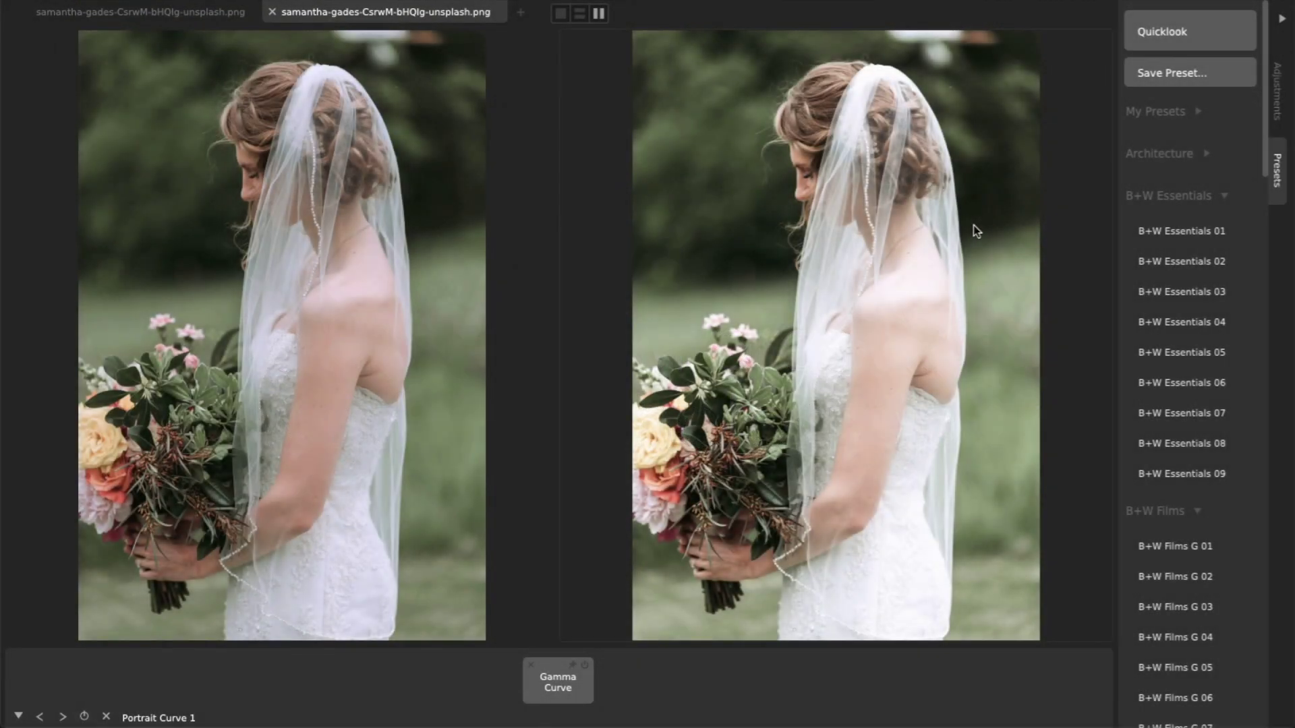
Show every preset on the bride photo in the Quicklook grid and scroll through it
click(1146, 34)
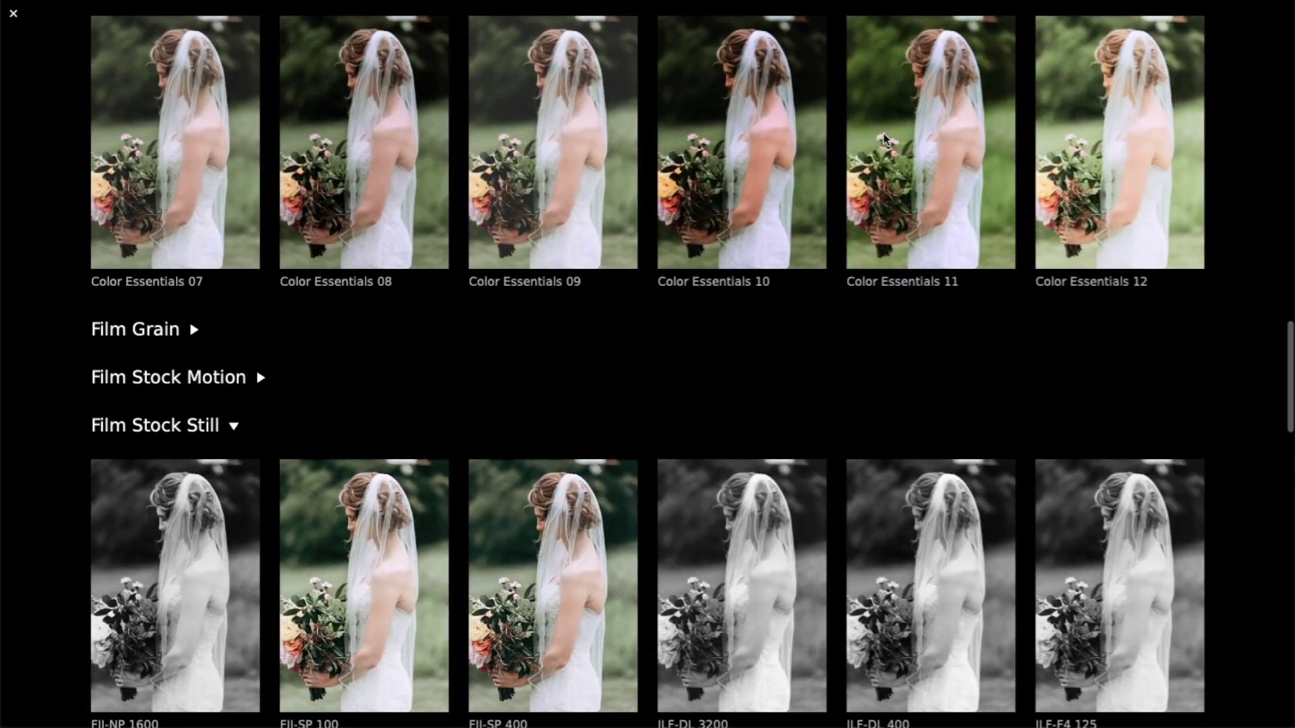
scroll(885, 140, down, 10)
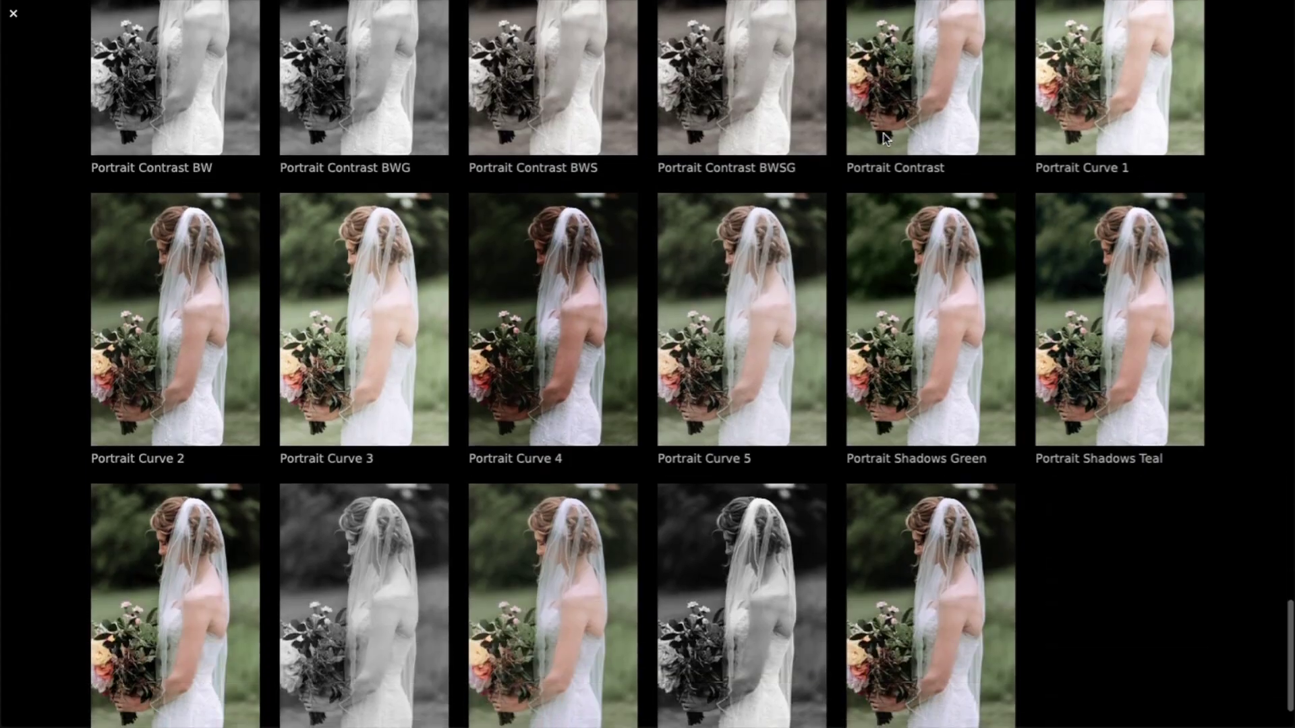
Try Portrait Curve 1, B+W Essentials 02 and 04, then Color Essentials 09, 05 and 02
click(885, 140)
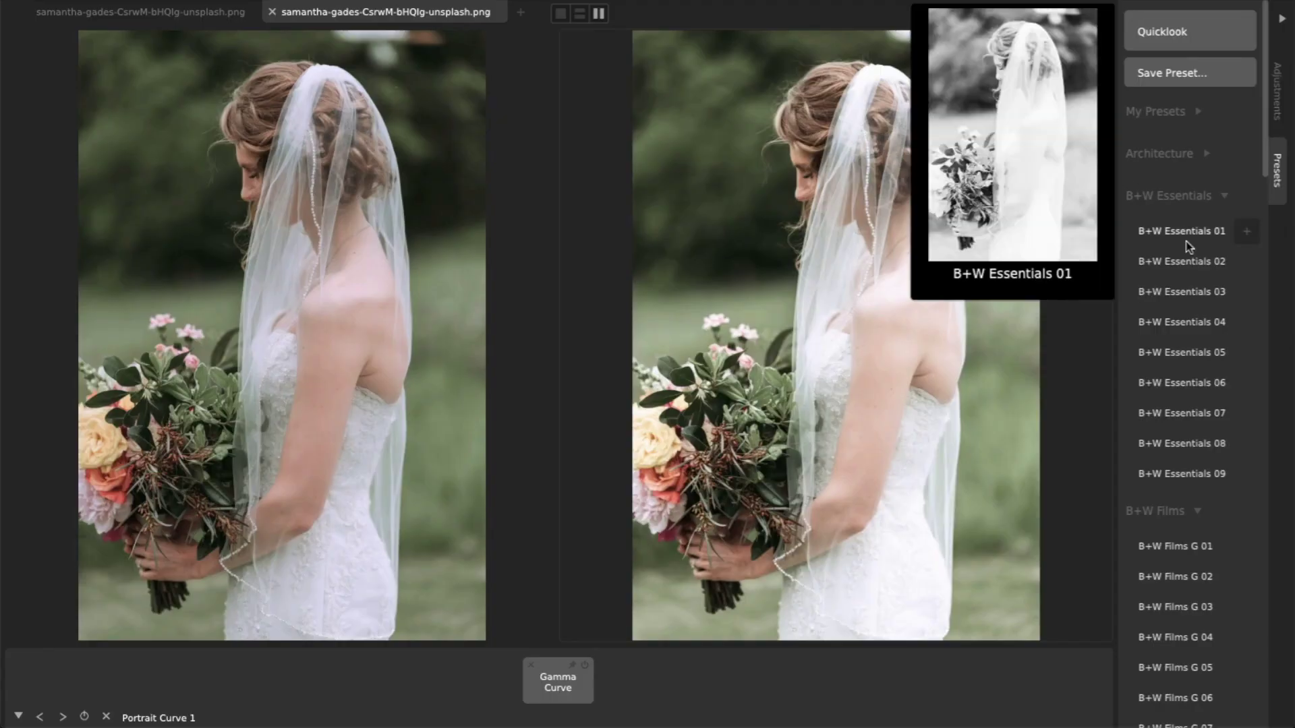
click(1188, 266)
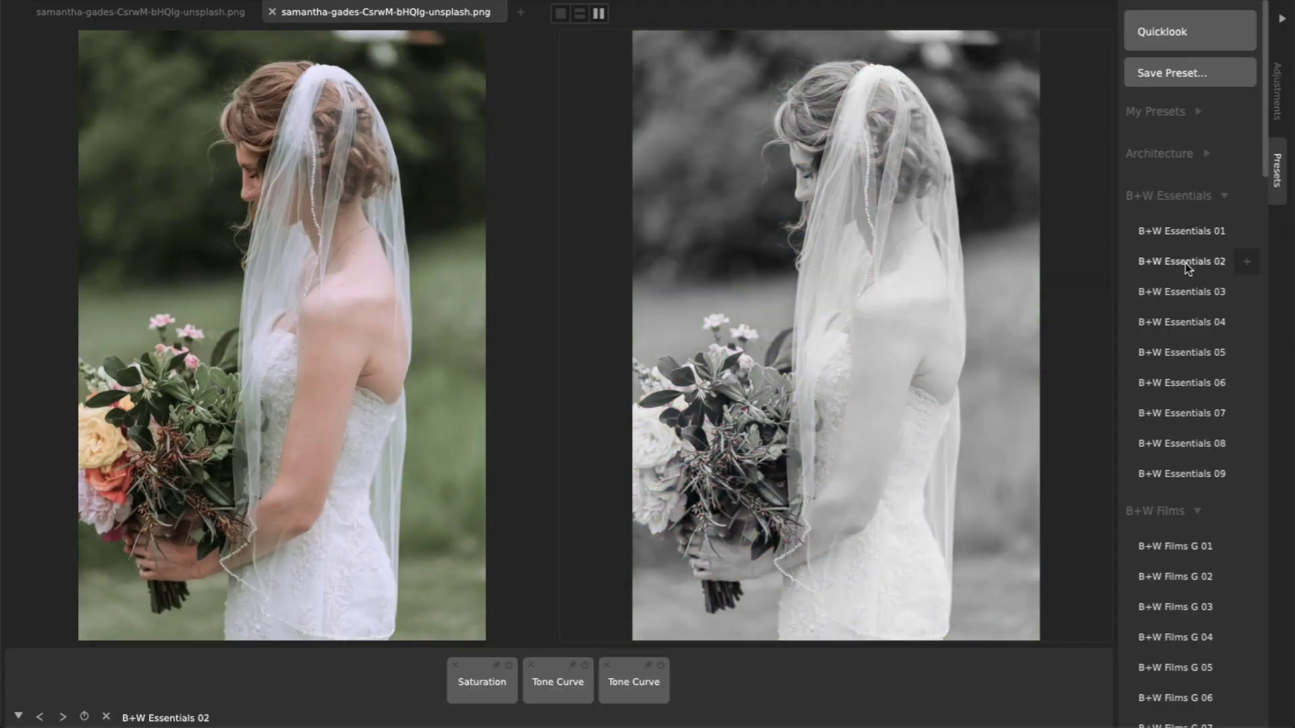
click(1188, 323)
scroll(1185, 330, down, 5)
scroll(1184, 330, down, 8)
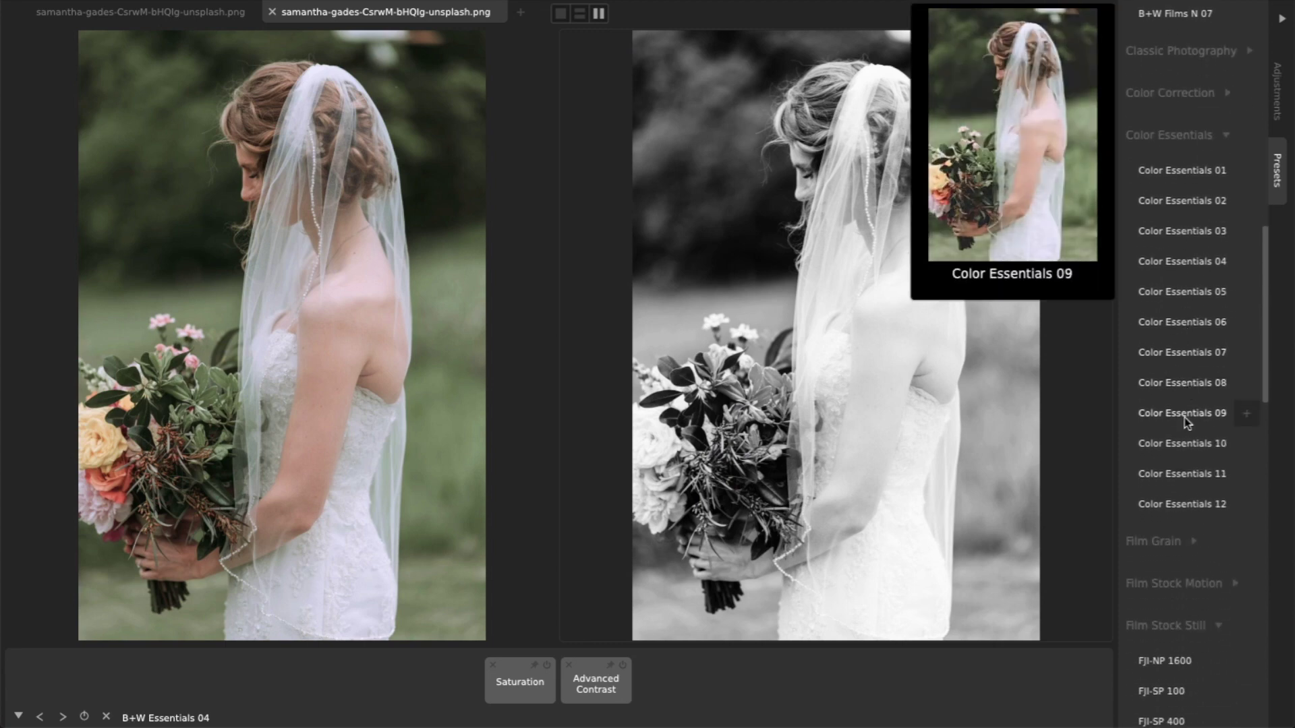
click(1184, 418)
click(1188, 293)
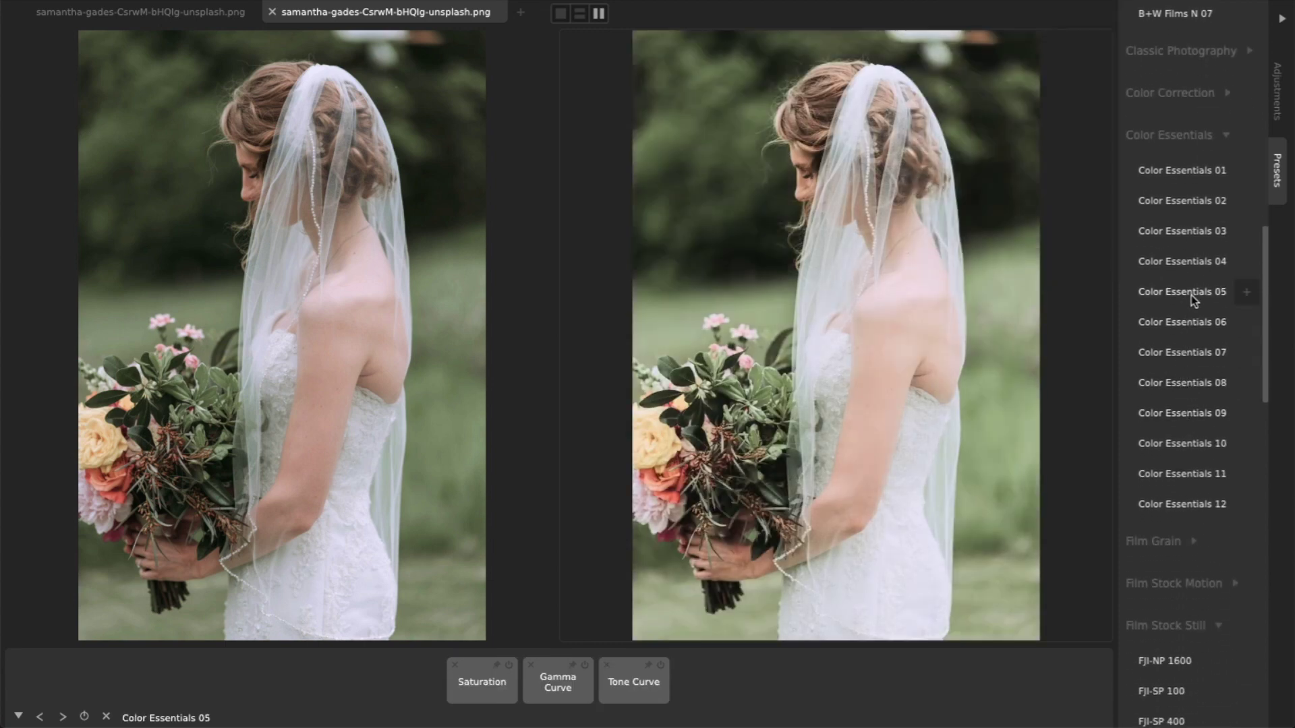
click(1194, 197)
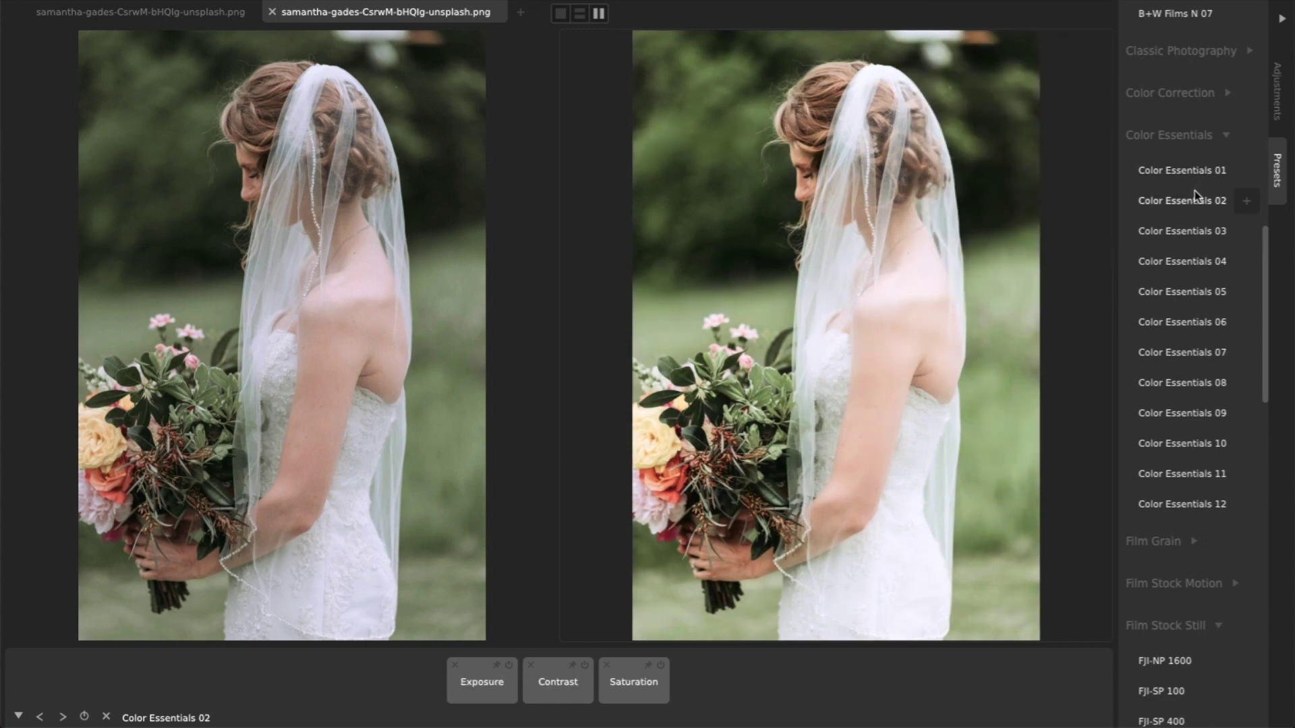
scroll(1194, 196, up, 10)
Try the B+W Films G 04, B+W Films N 02, KDK-PR 160 N and Gentle Focus presets
mouse_move(1177, 428)
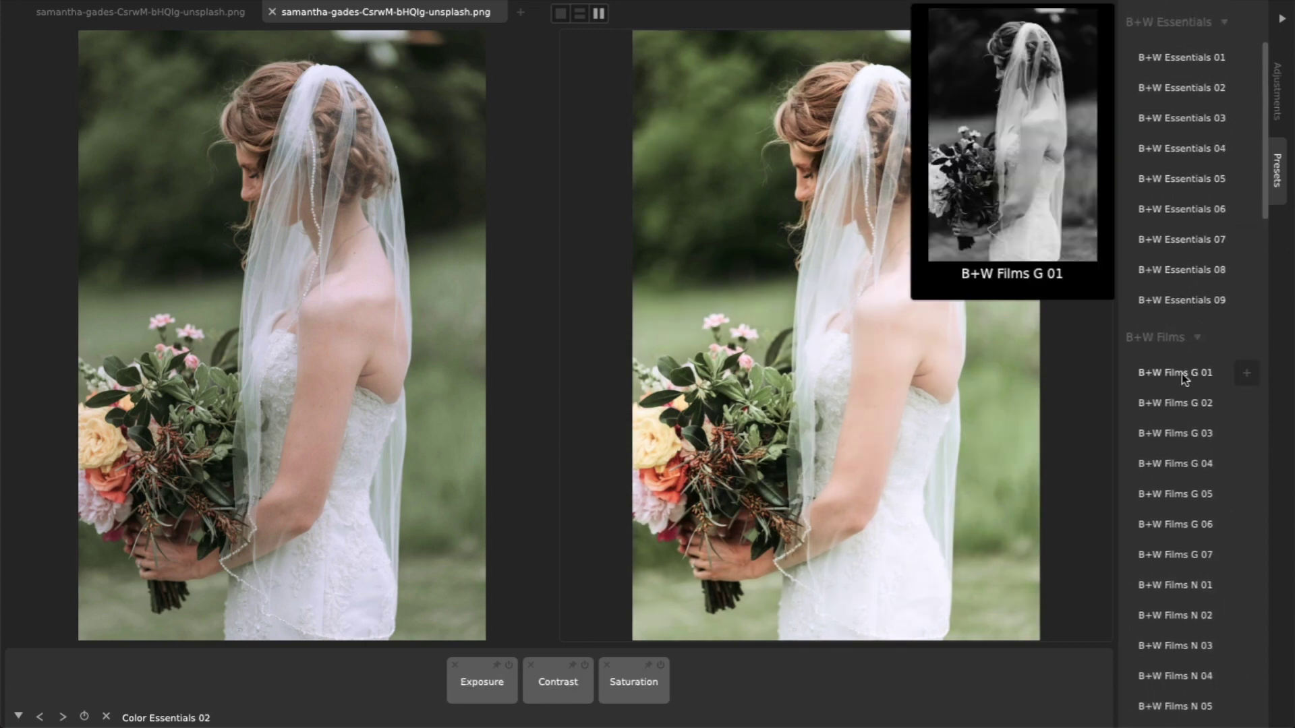
click(1175, 472)
scroll(1175, 472, down, 5)
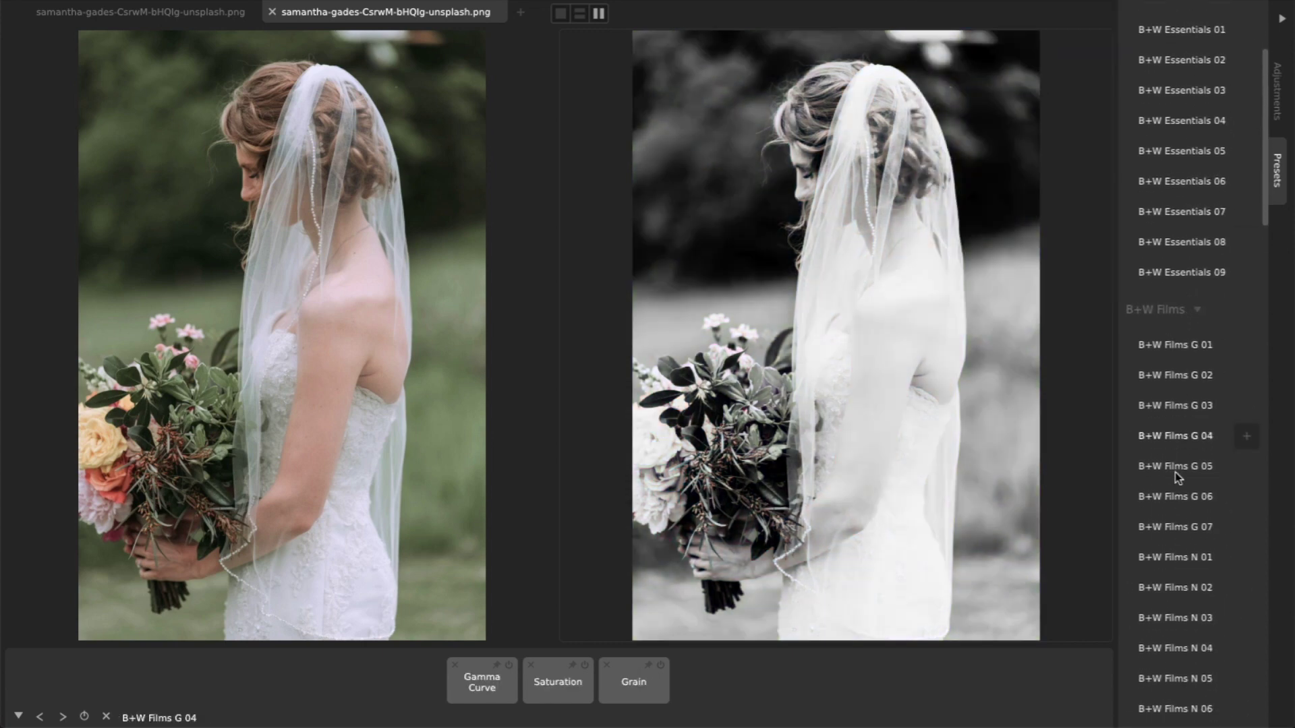
click(1182, 406)
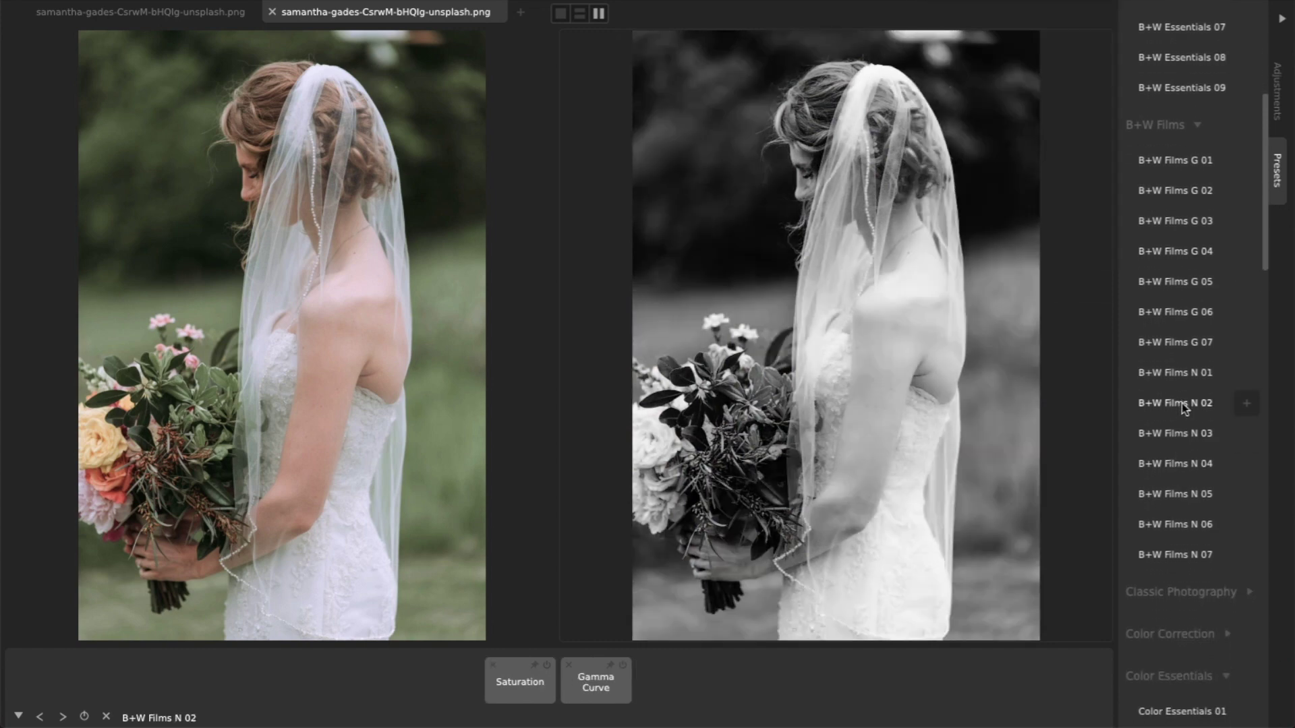
scroll(1182, 408, down, 12)
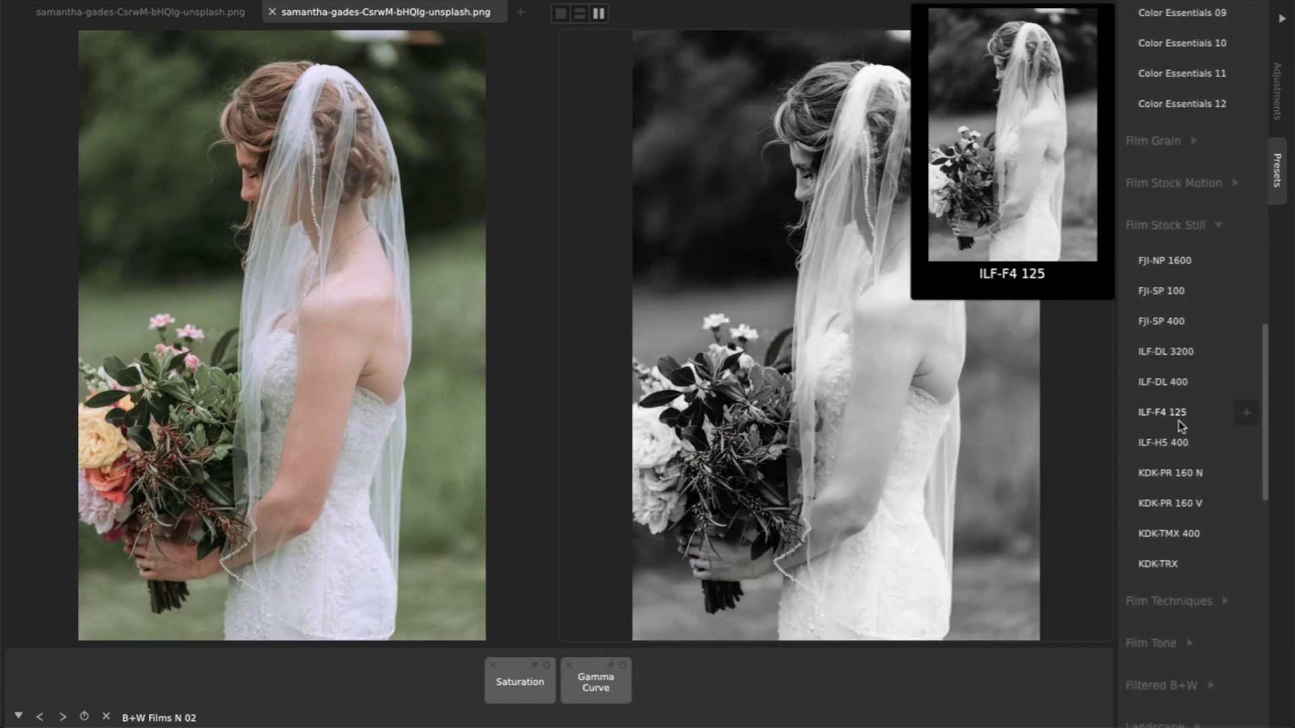
click(1175, 474)
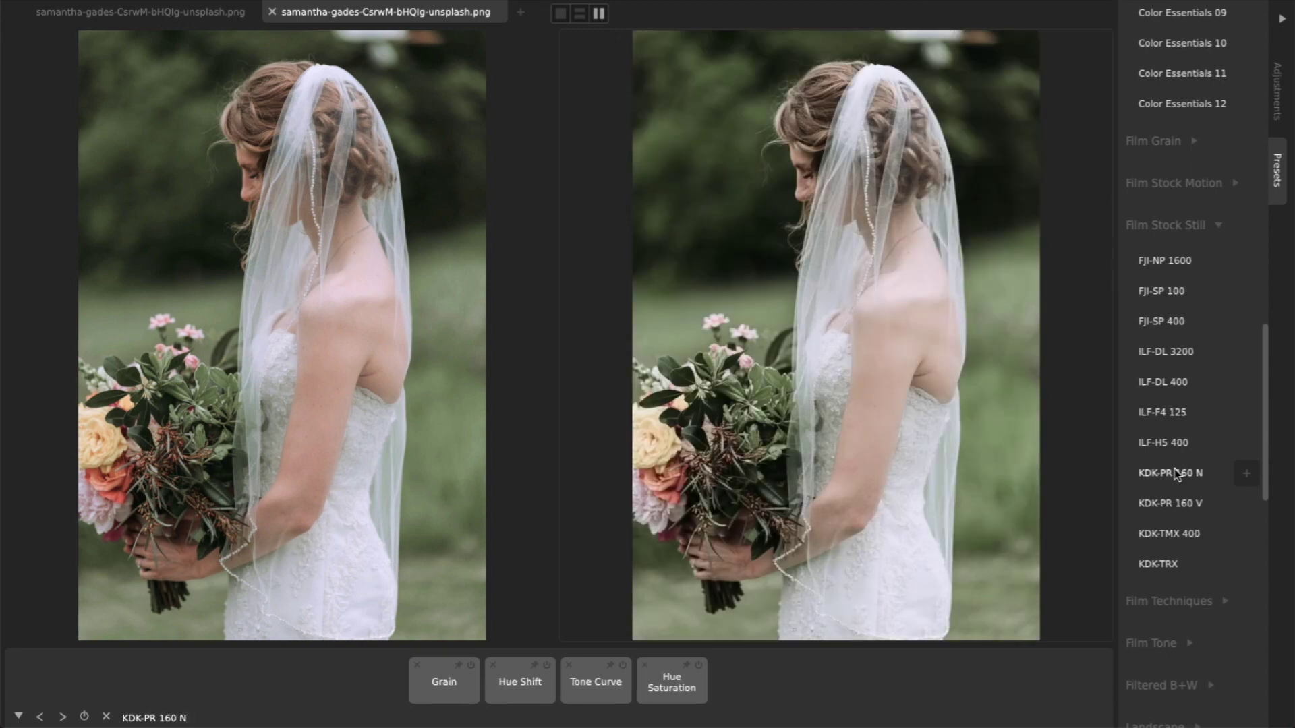
scroll(1176, 471, down, 10)
mouse_move(1168, 323)
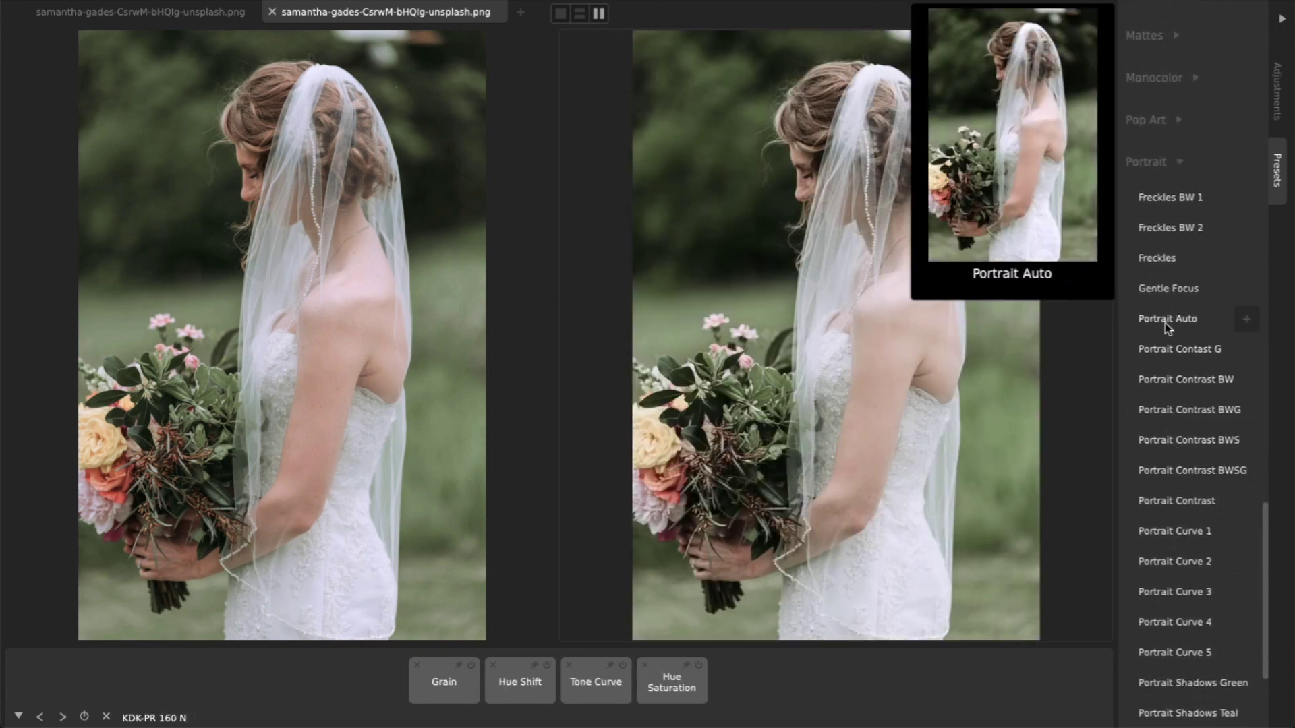
click(1167, 292)
Try Portrait Curve 1, 2 and 3, then settle on Portrait Contrast BW
mouse_move(1168, 414)
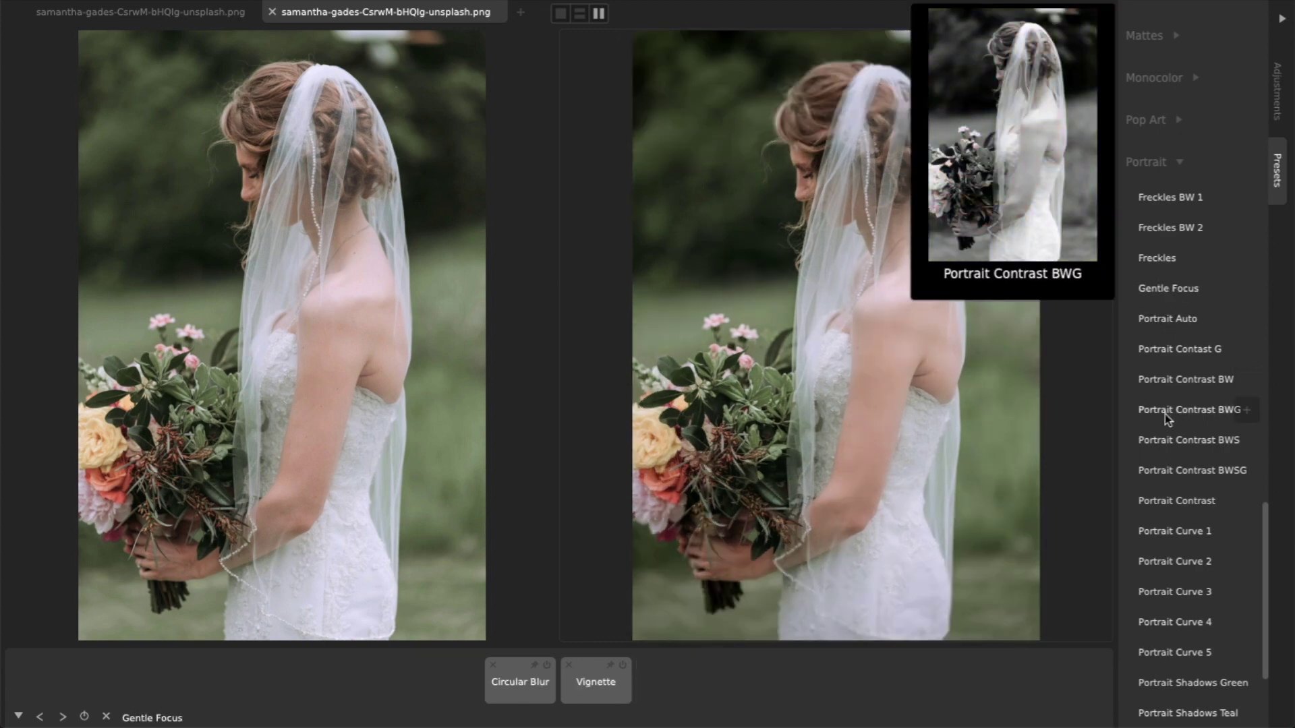
click(1172, 531)
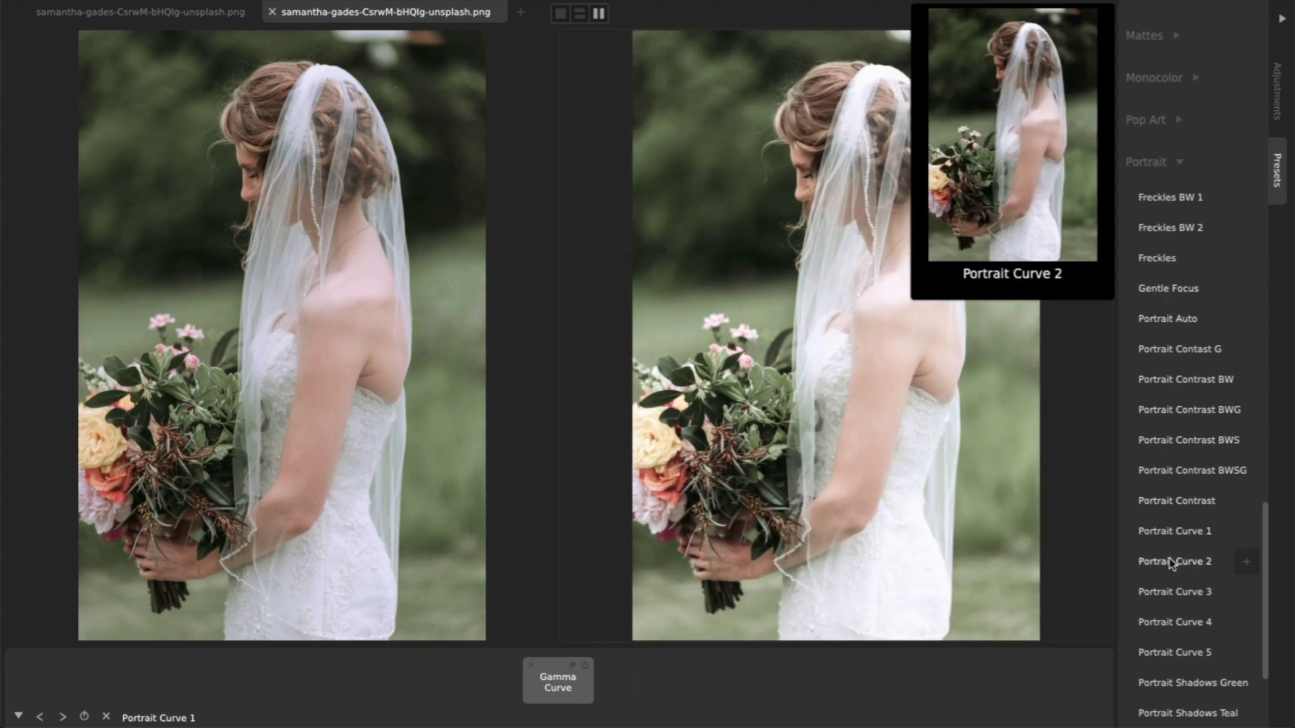
click(1172, 561)
click(1171, 592)
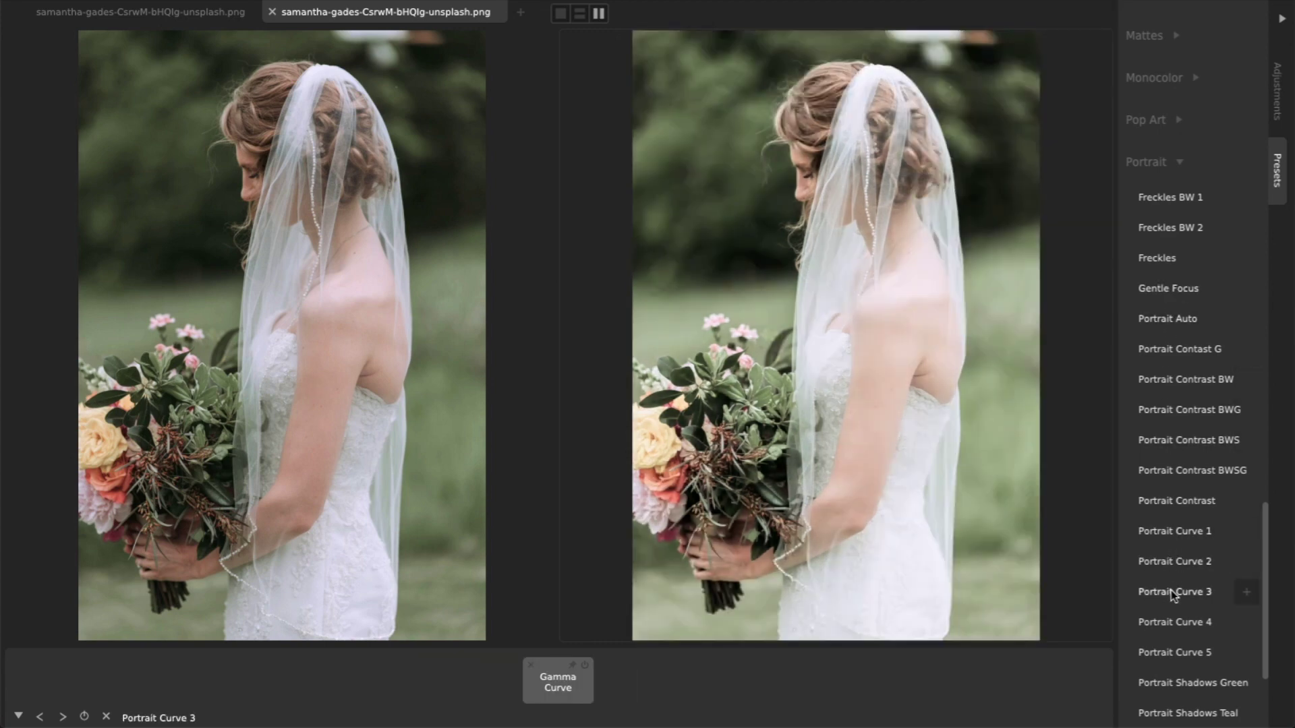
scroll(1171, 590, down, 5)
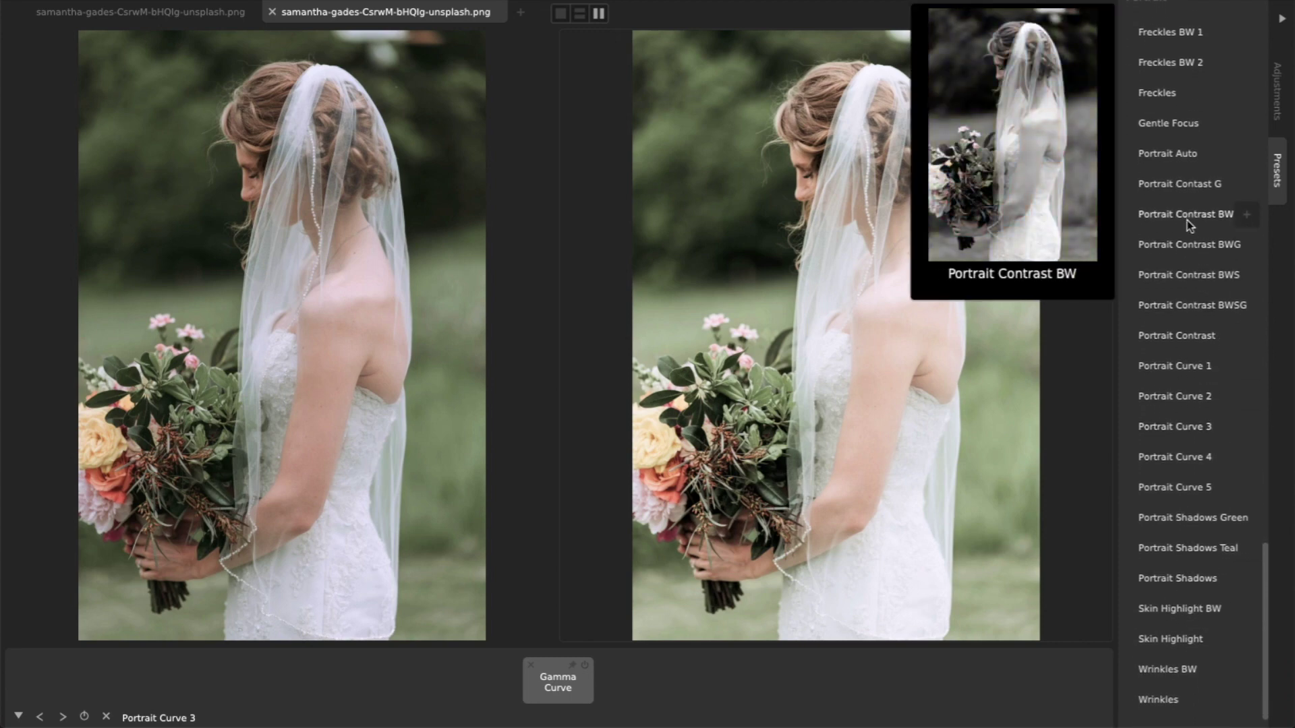
click(1187, 217)
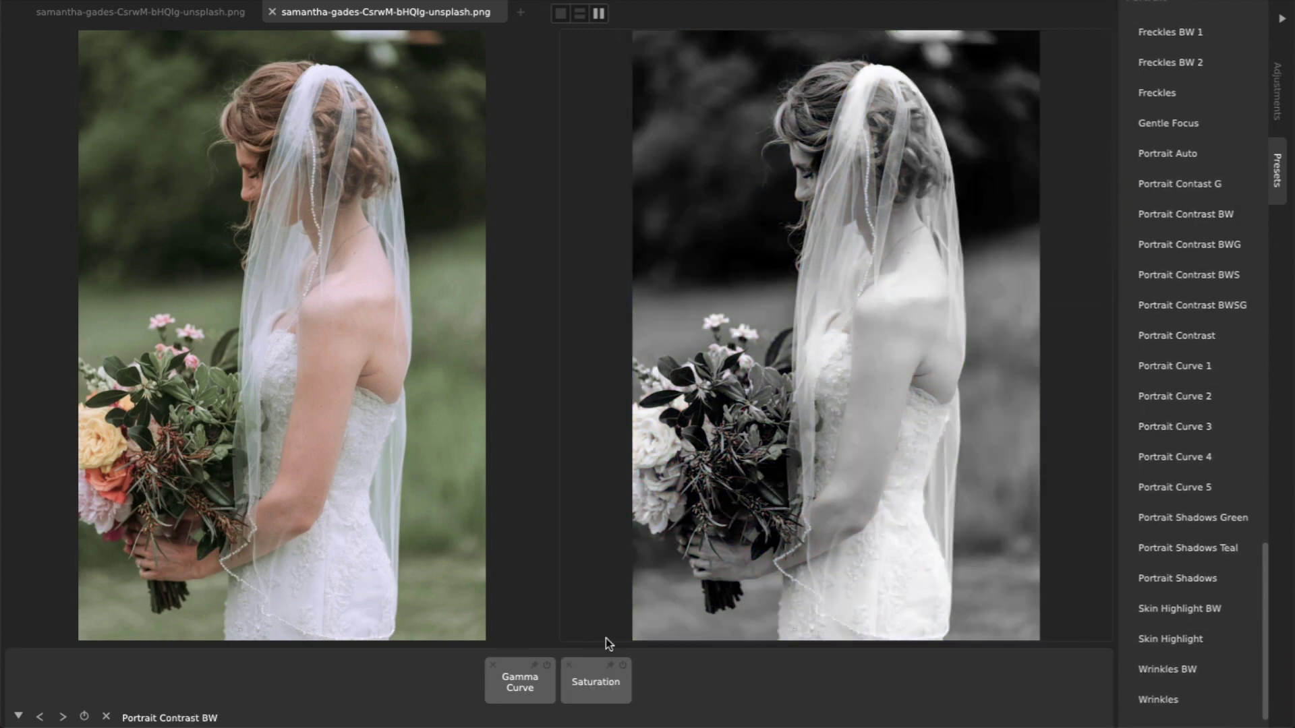
click(541, 683)
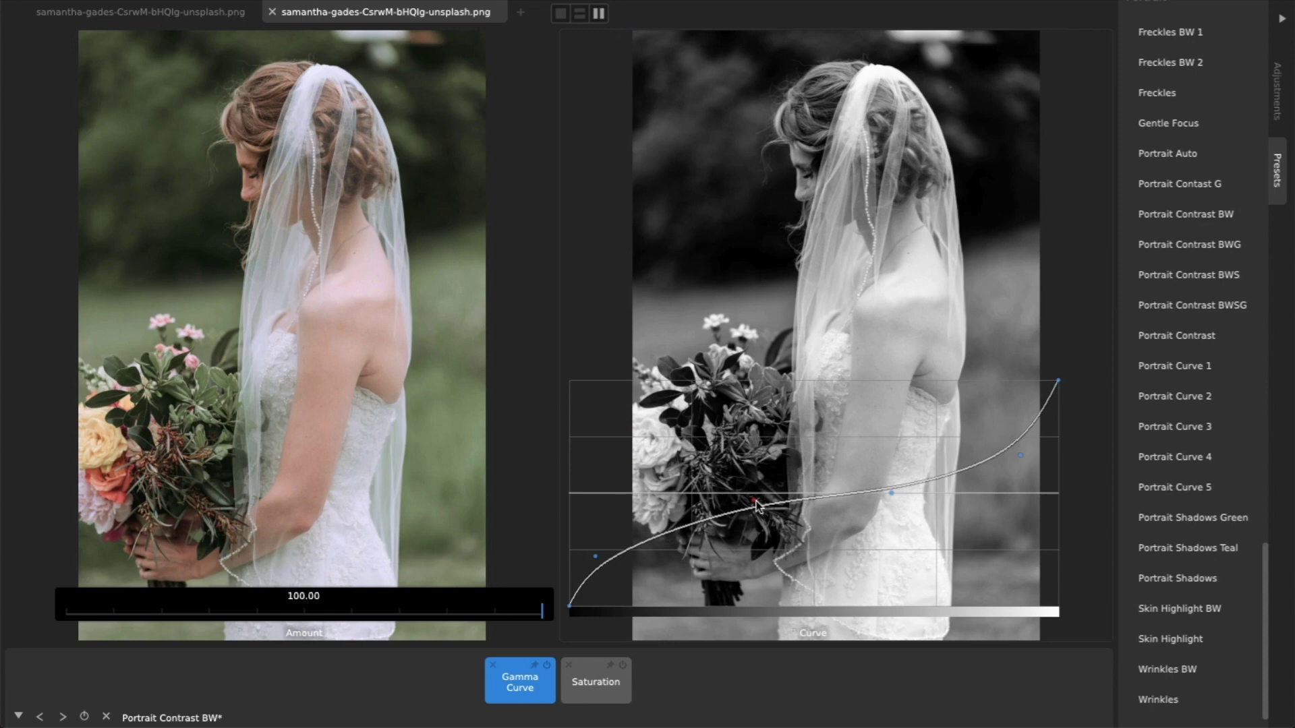
Pull the gamma curve point lower and save the look as a preset named 'My Preset'
drag(754, 502, 742, 525)
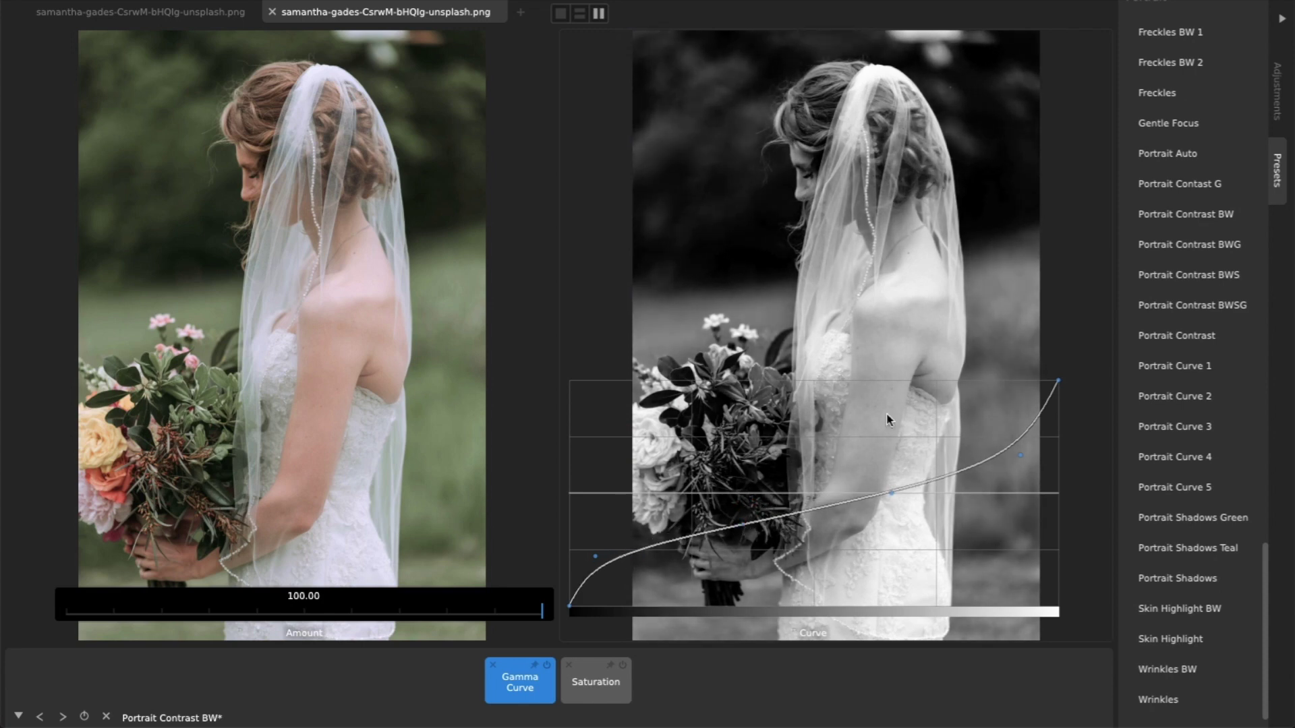
scroll(1140, 243, up, 15)
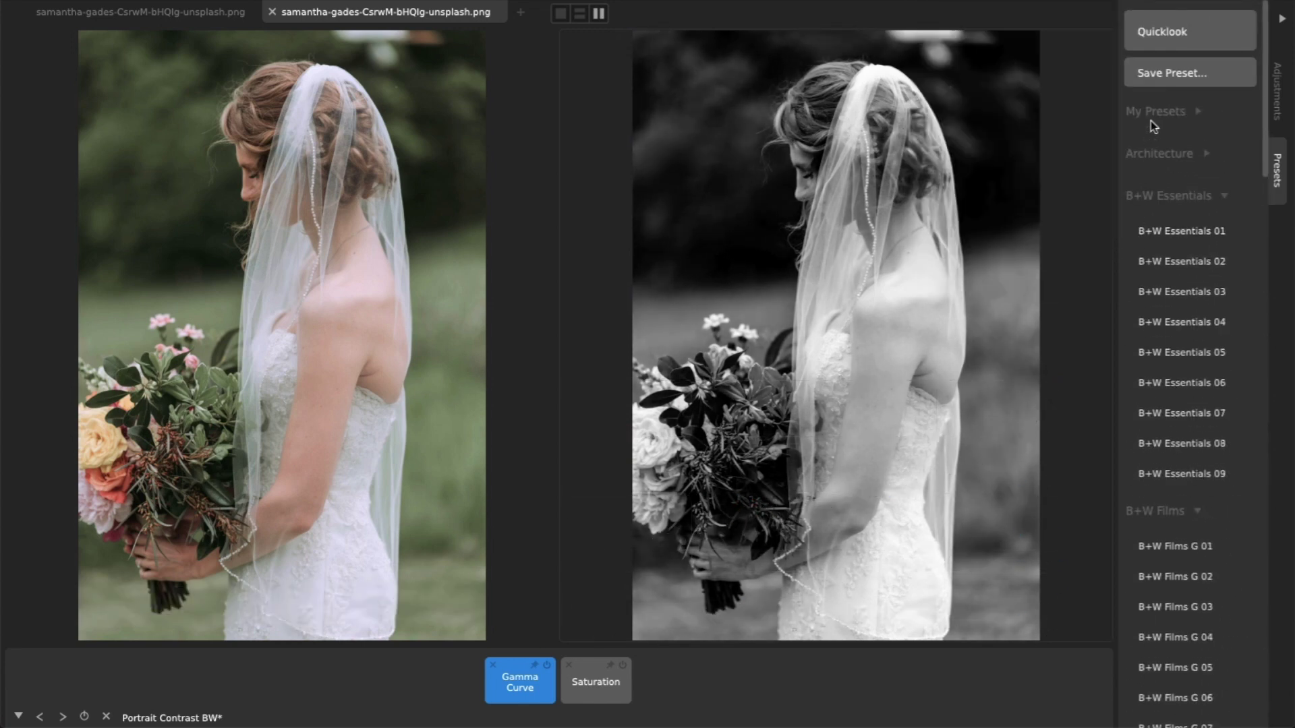
click(1170, 80)
text(My Preset)
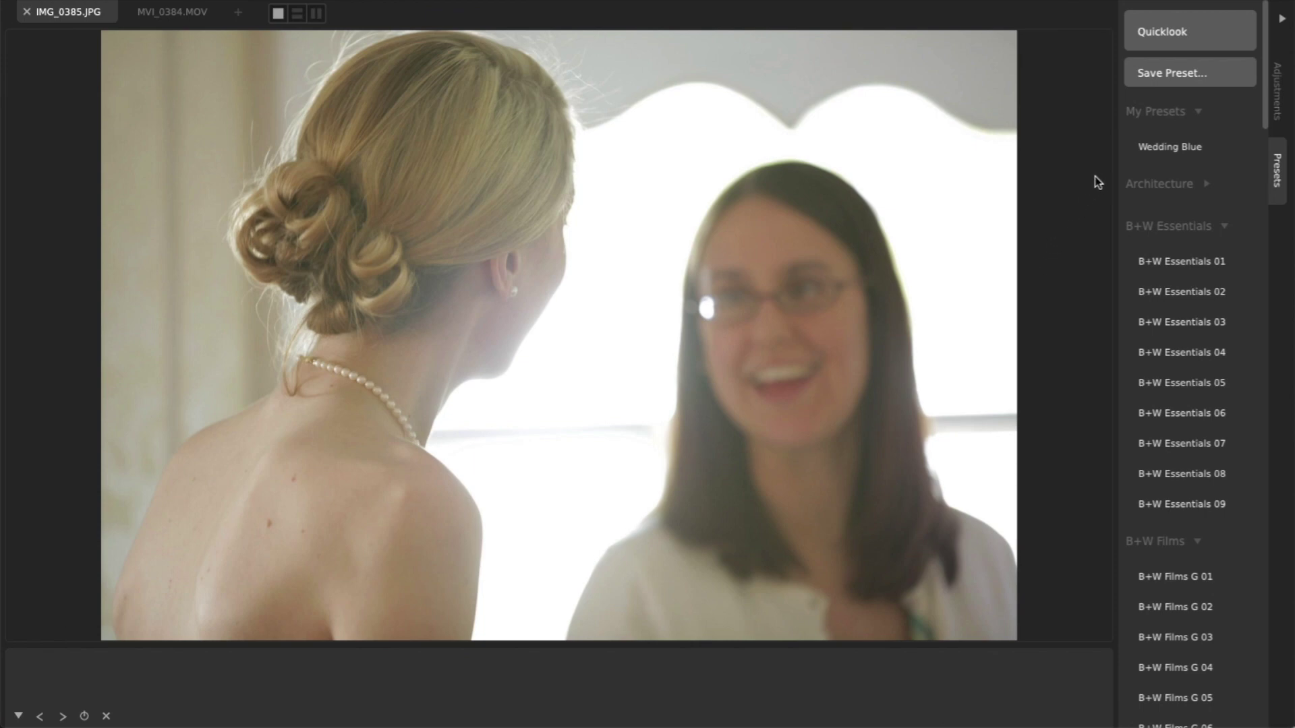
Apply Wedding Blue to IMG_0385.JPG, then switch to the MVI_0384.MOV clip
click(1155, 143)
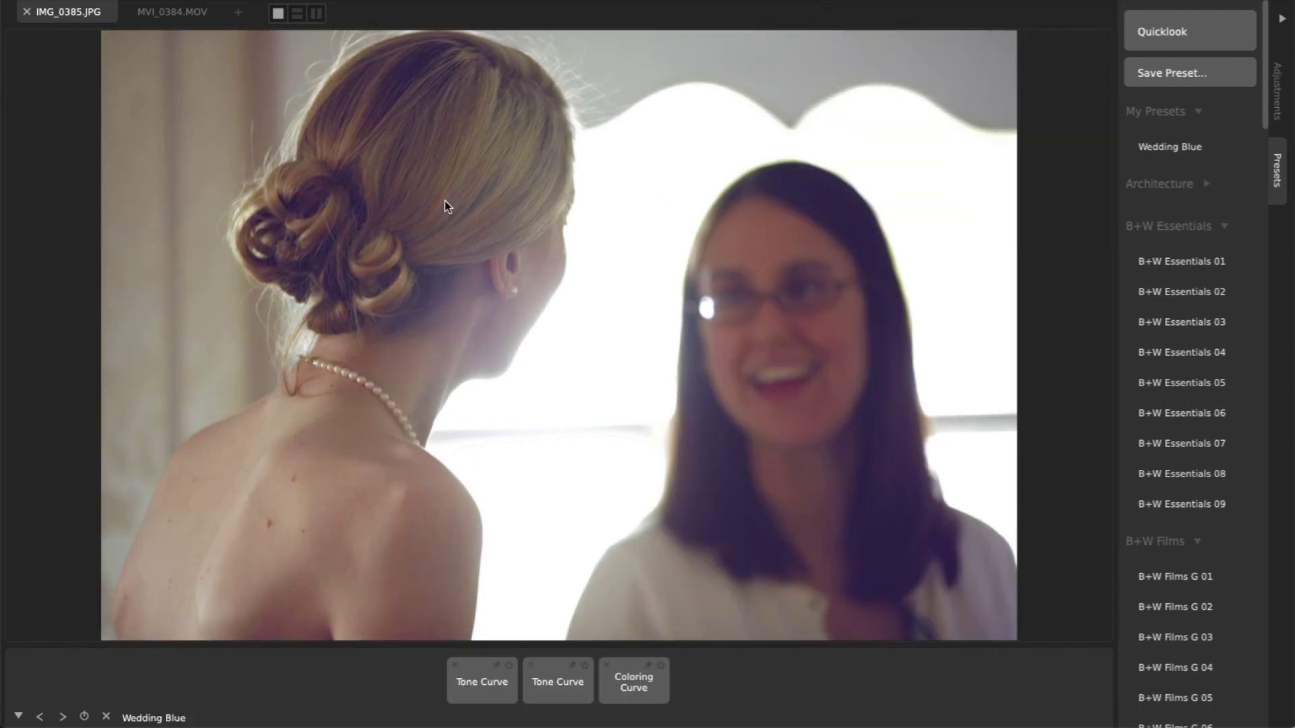
click(193, 15)
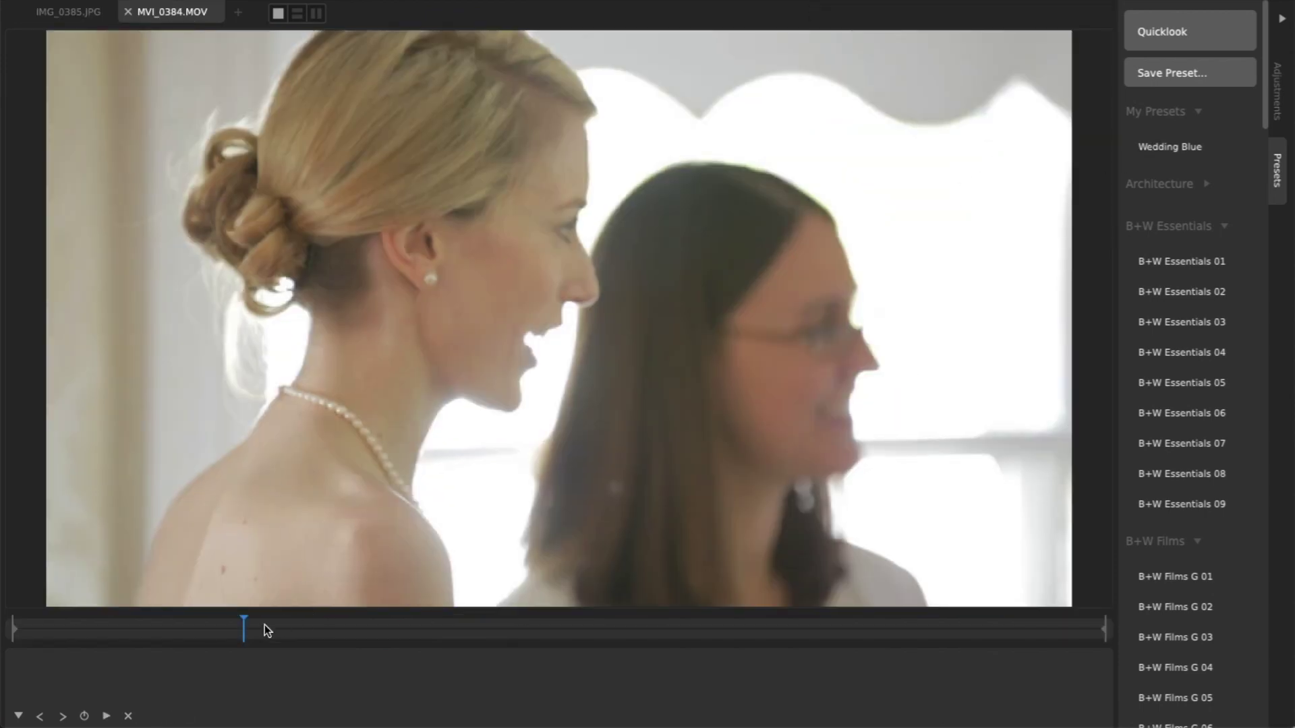
click(238, 628)
mouse_move(237, 628)
mouse_down()
mouse_move(212, 628)
mouse_move(242, 630)
mouse_up()
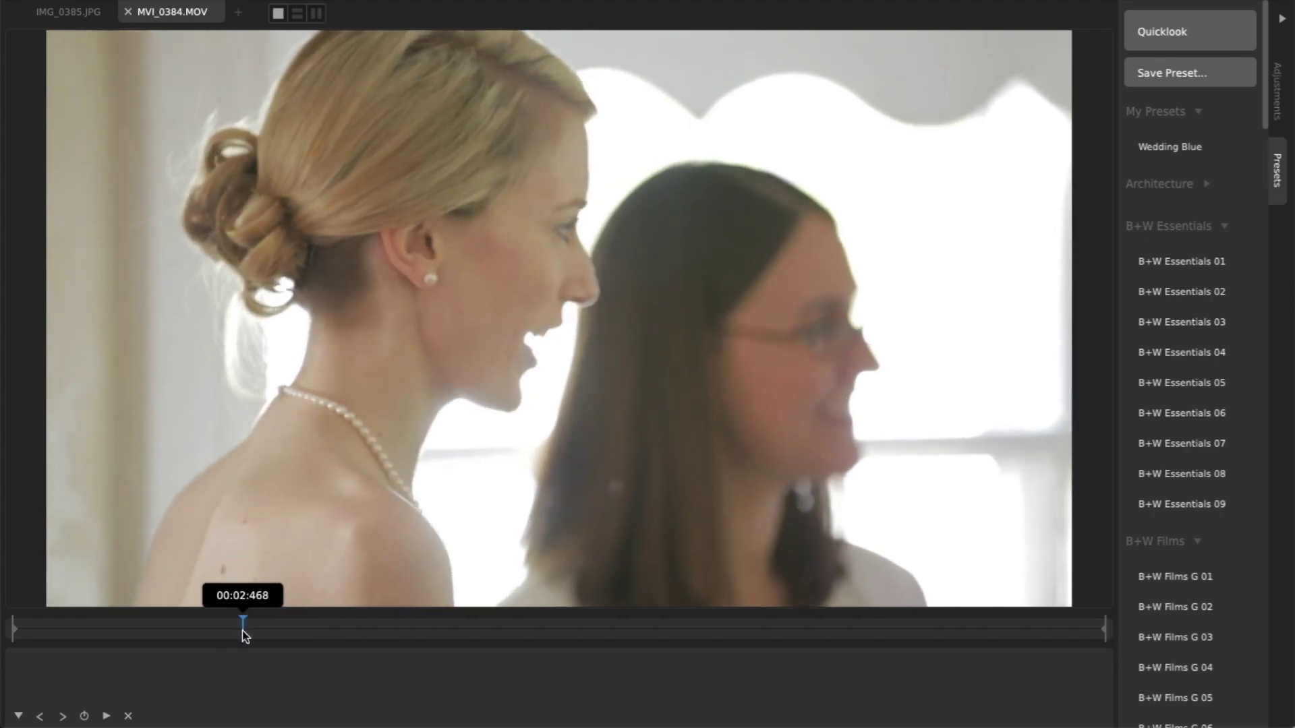
click(316, 14)
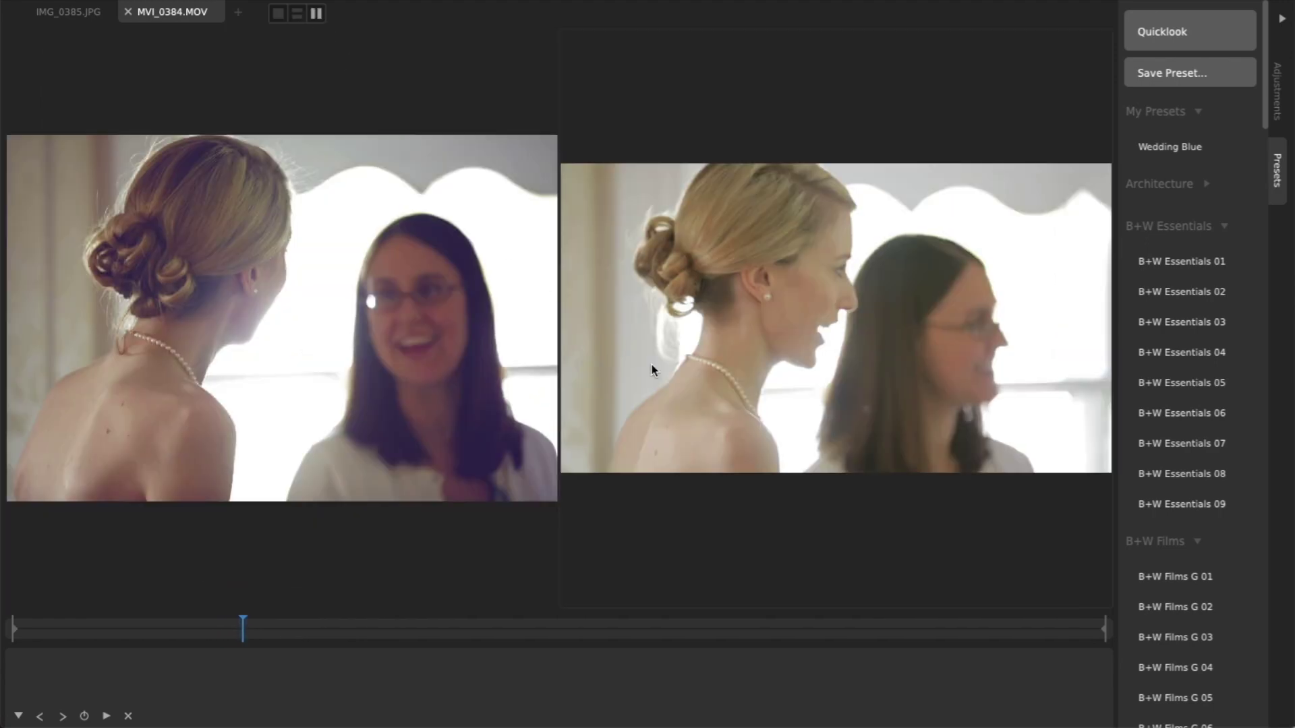
mouse_move(244, 634)
mouse_down()
mouse_move(280, 634)
mouse_move(244, 637)
mouse_up()
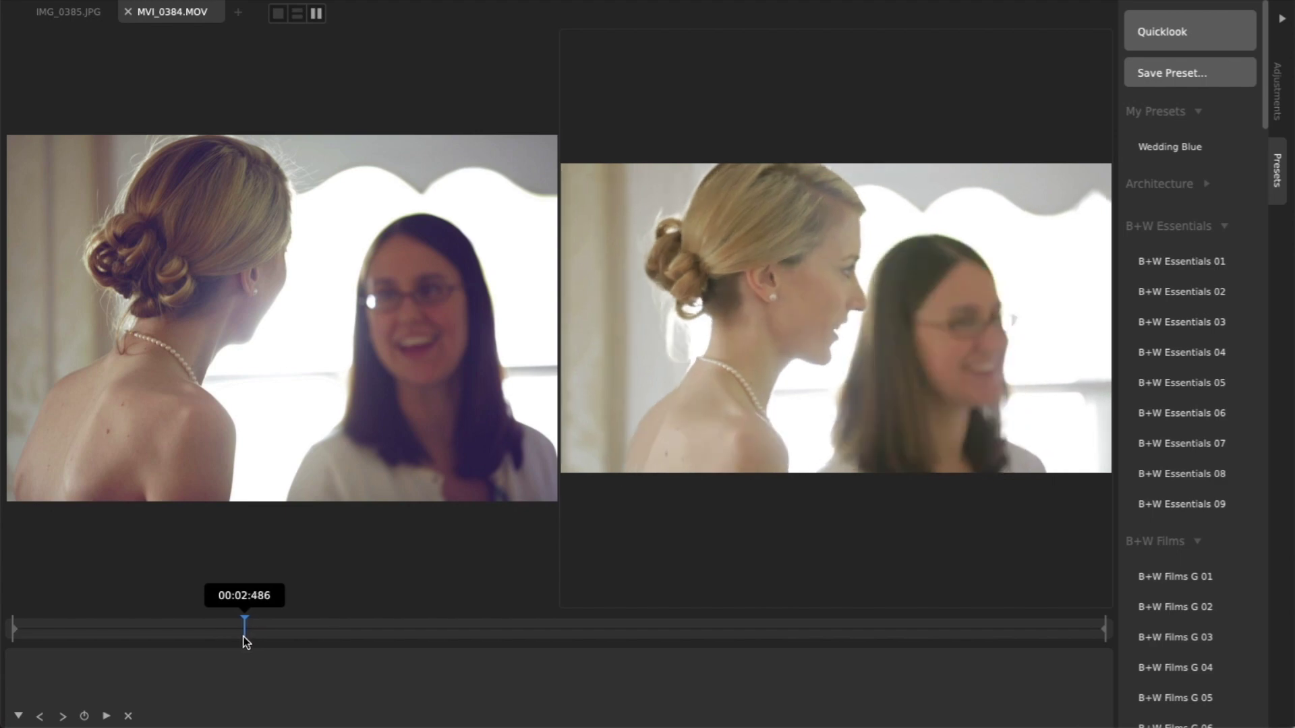
click(1155, 148)
click(515, 352)
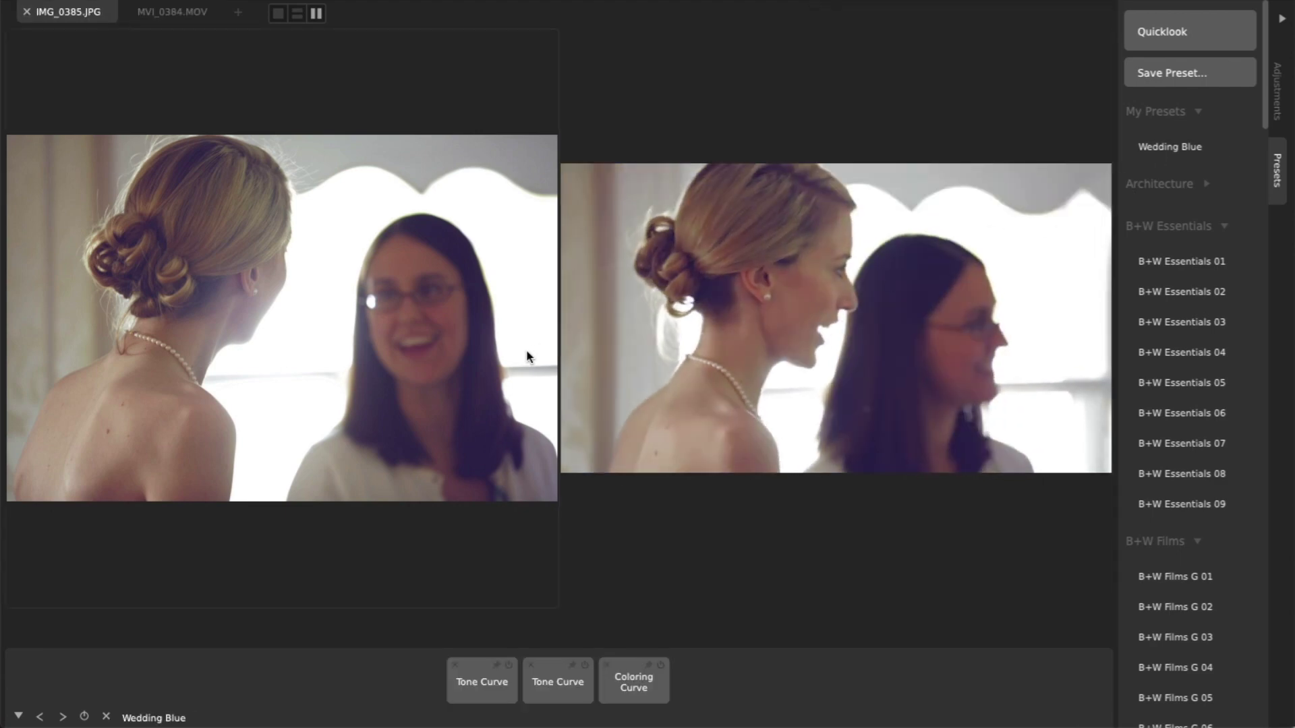
scroll(317, 342, up, 2)
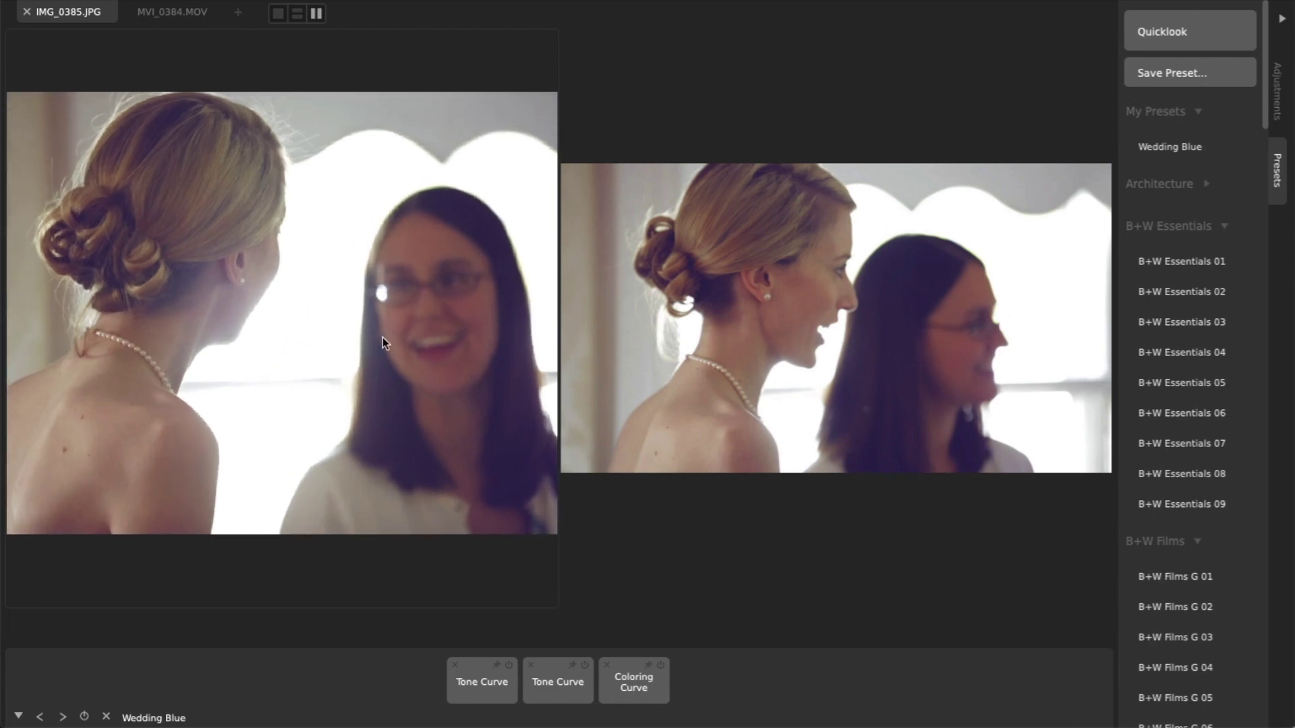
click(689, 366)
scroll(689, 366, up, 2)
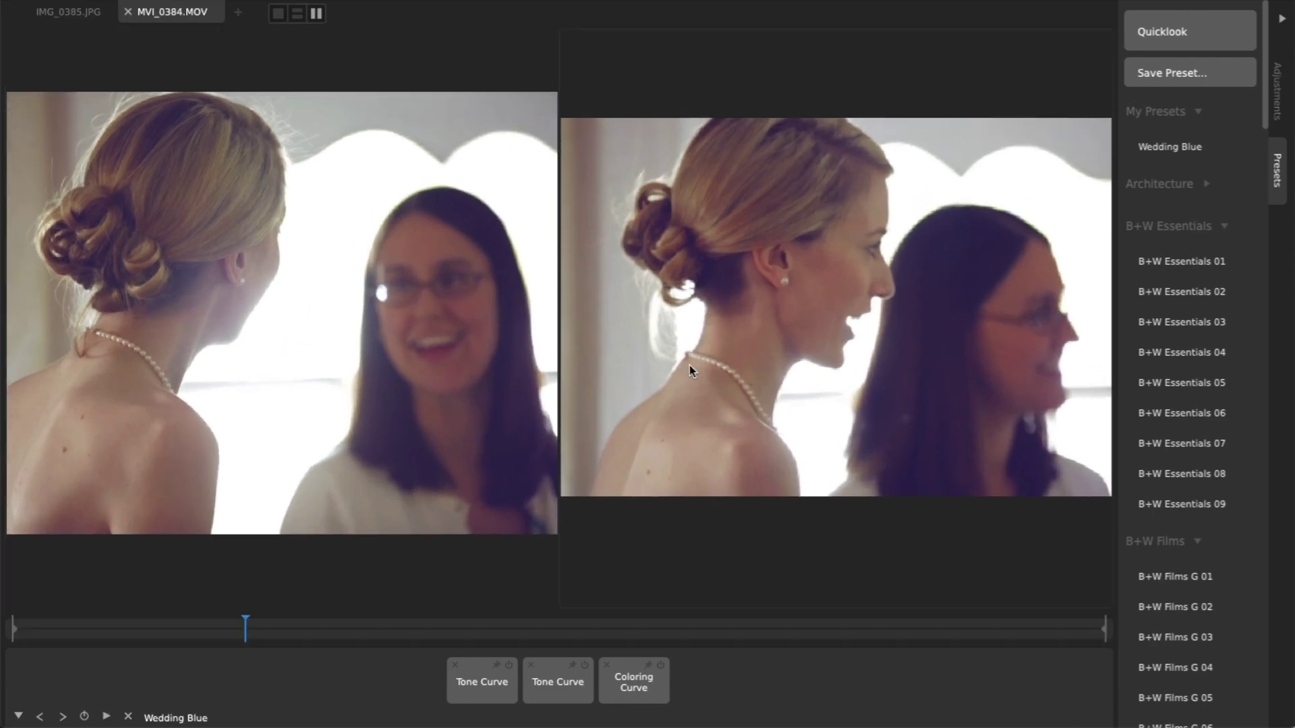
drag(288, 639, 222, 633)
click(471, 689)
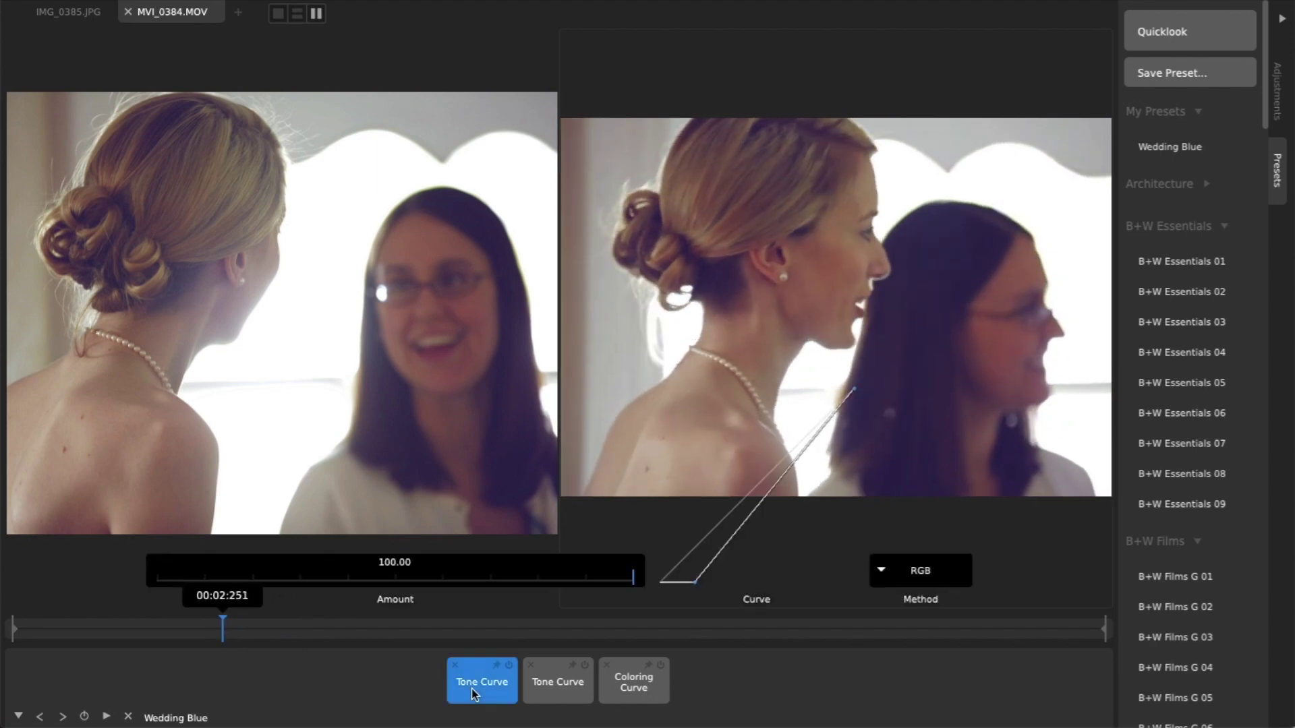
click(530, 683)
click(616, 686)
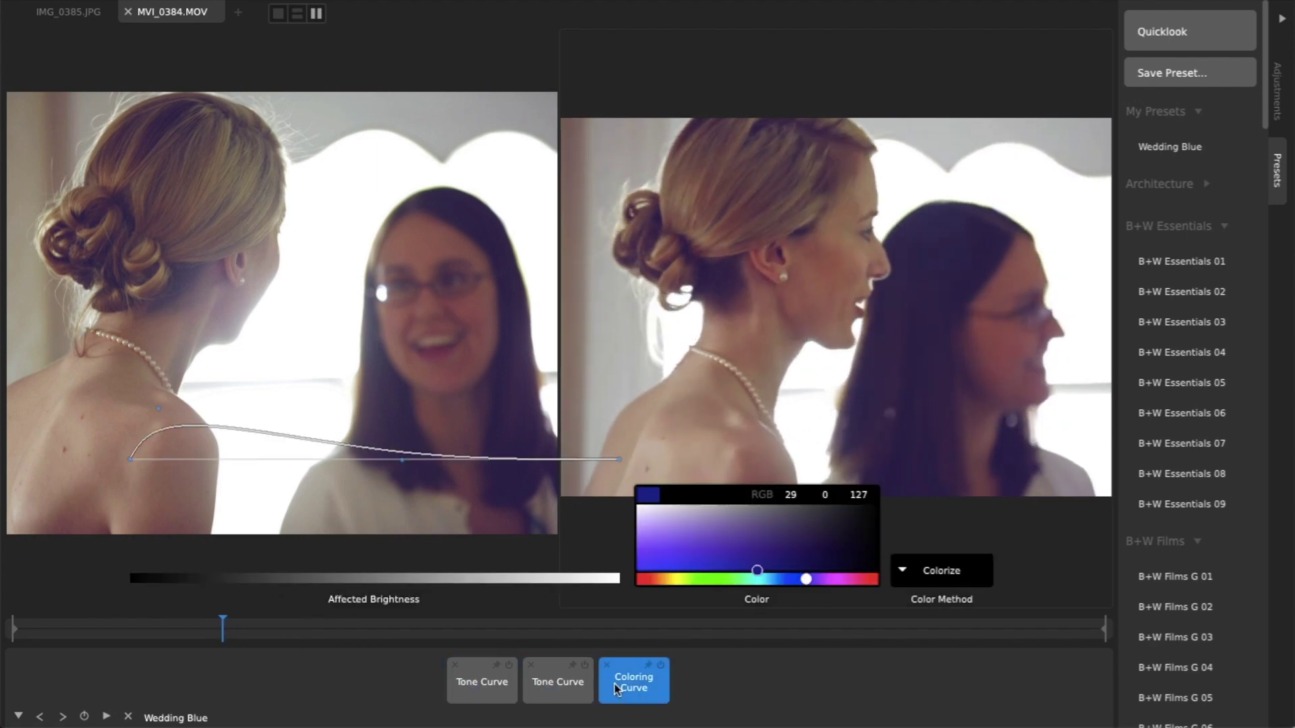
click(722, 677)
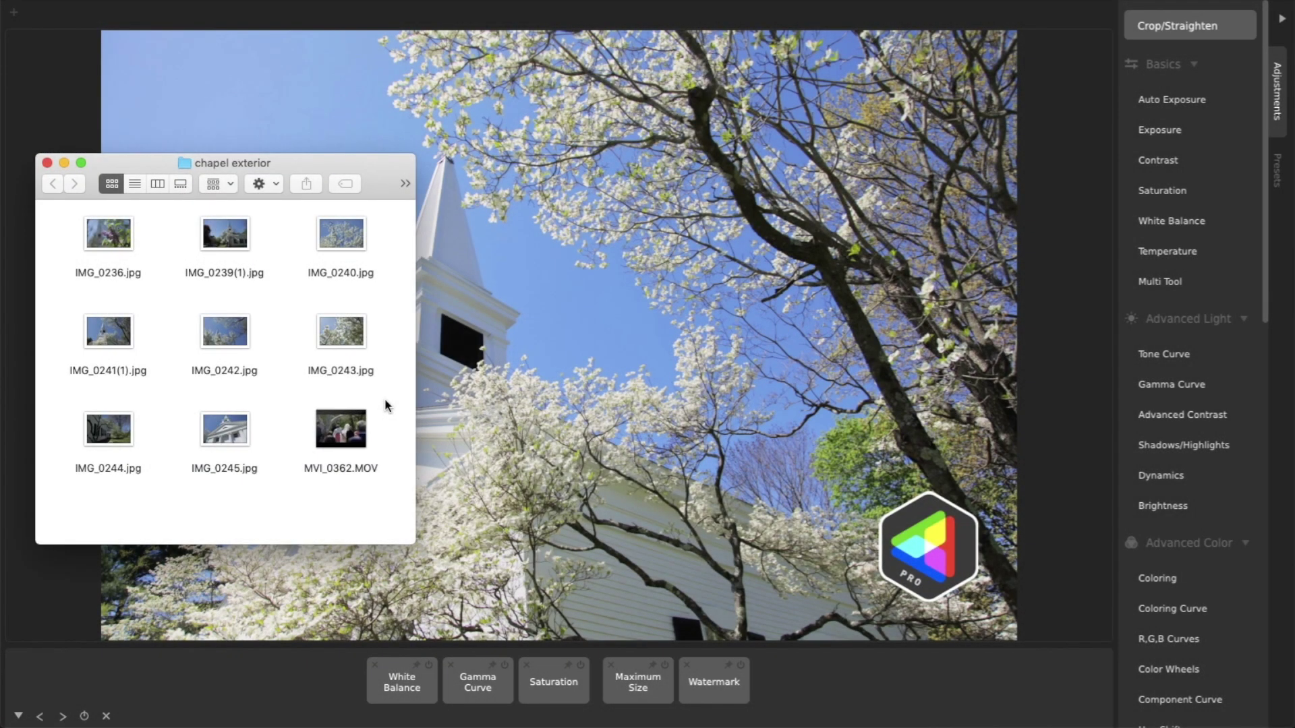
Drag IMG_0243.jpg and then IMG_0245.jpg from Finder into the editor
drag(340, 337, 615, 336)
drag(224, 429, 597, 438)
click(309, 697)
Review white balance and Maximum Size, toggle Watermark off and back on, and nudge the Gamma Curve back
click(404, 683)
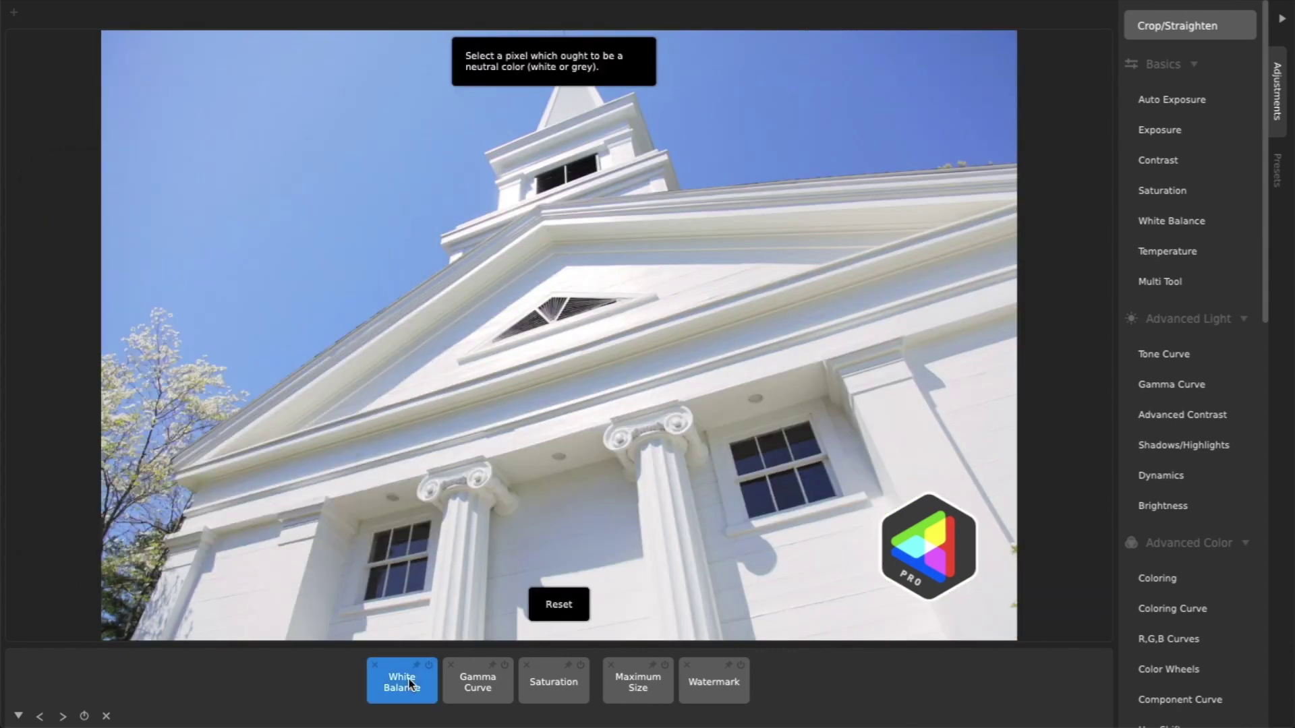
click(638, 684)
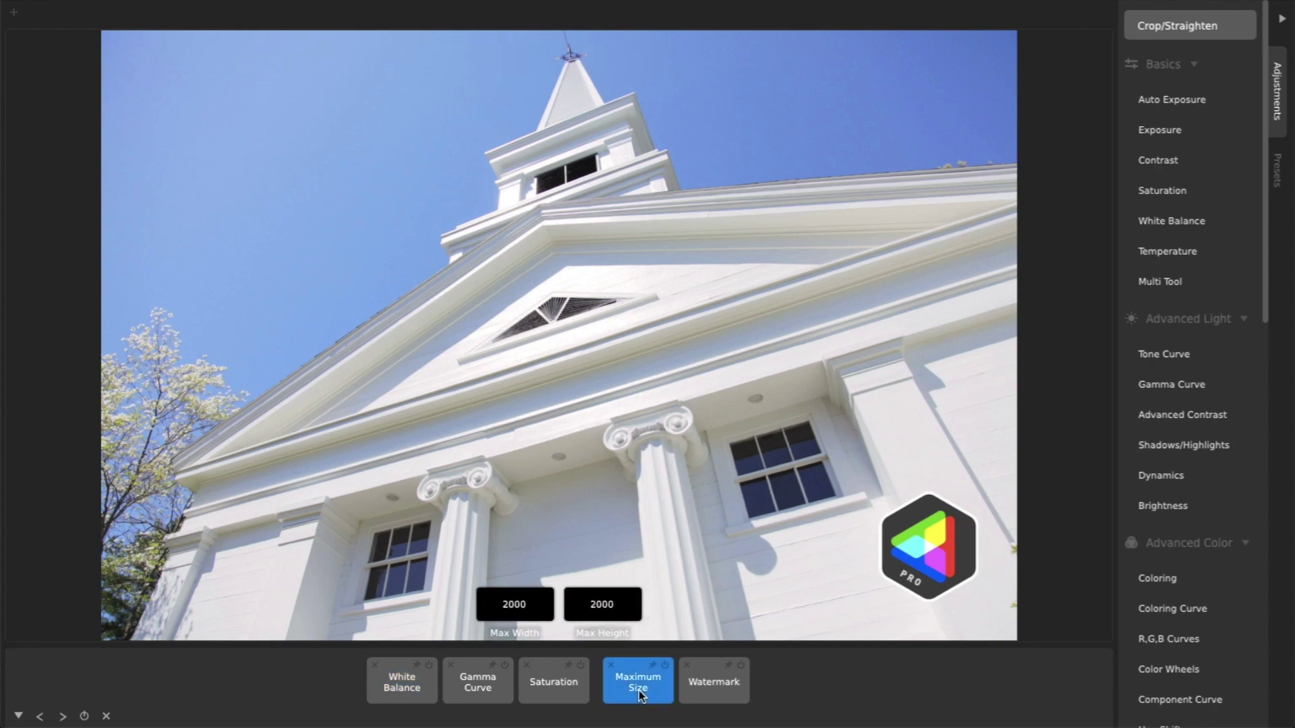
click(751, 679)
click(741, 667)
click(741, 668)
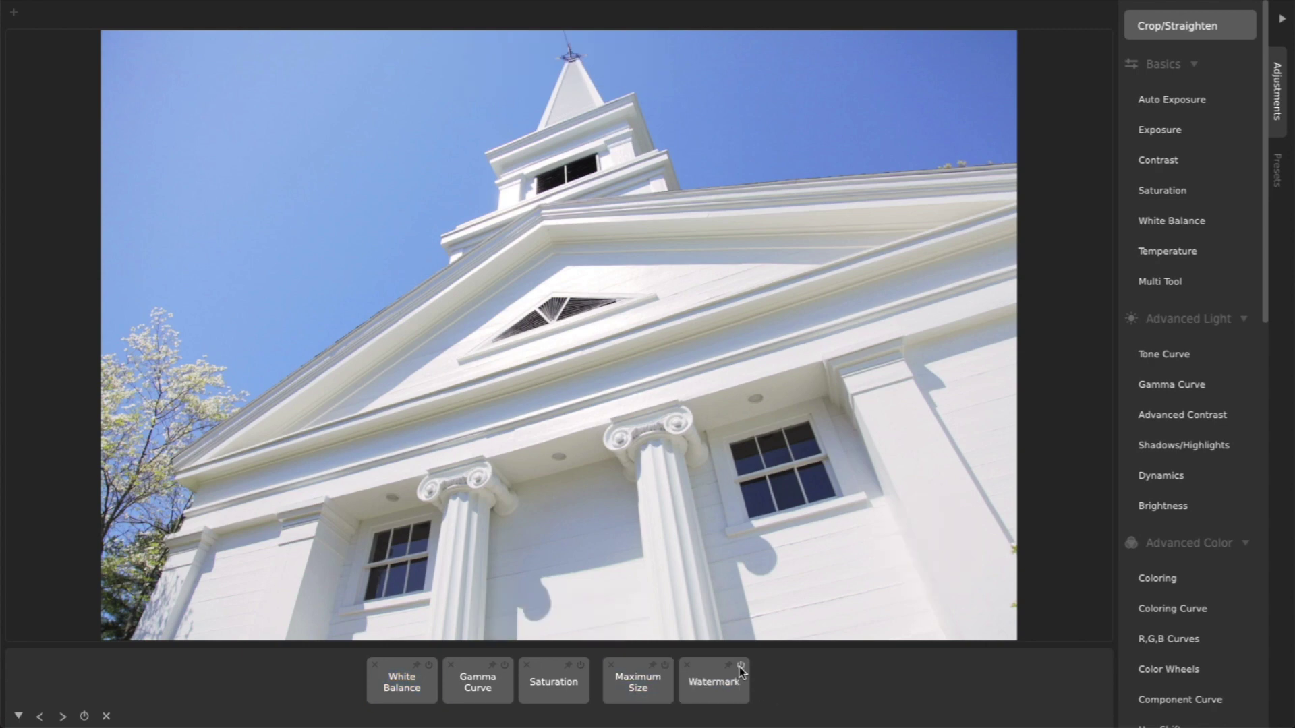
click(490, 699)
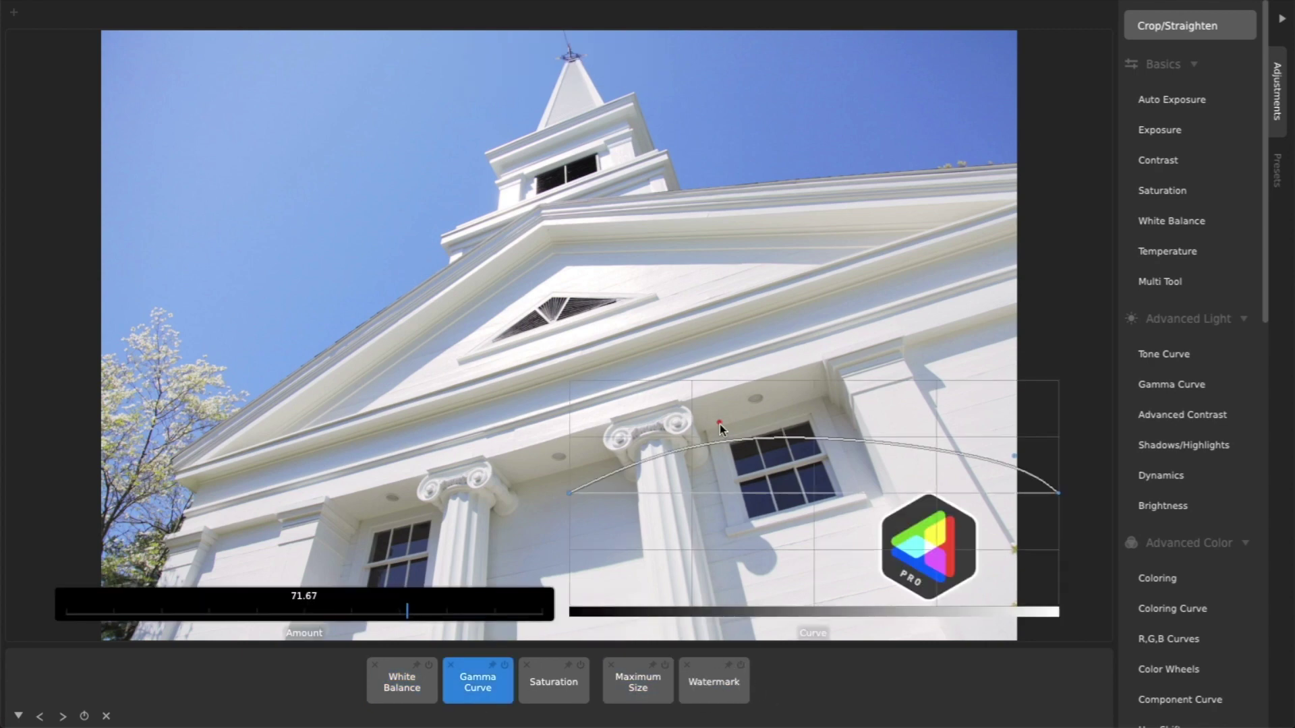
mouse_move(720, 426)
mouse_down()
mouse_move(720, 521)
mouse_move(708, 422)
mouse_move(713, 431)
mouse_up()
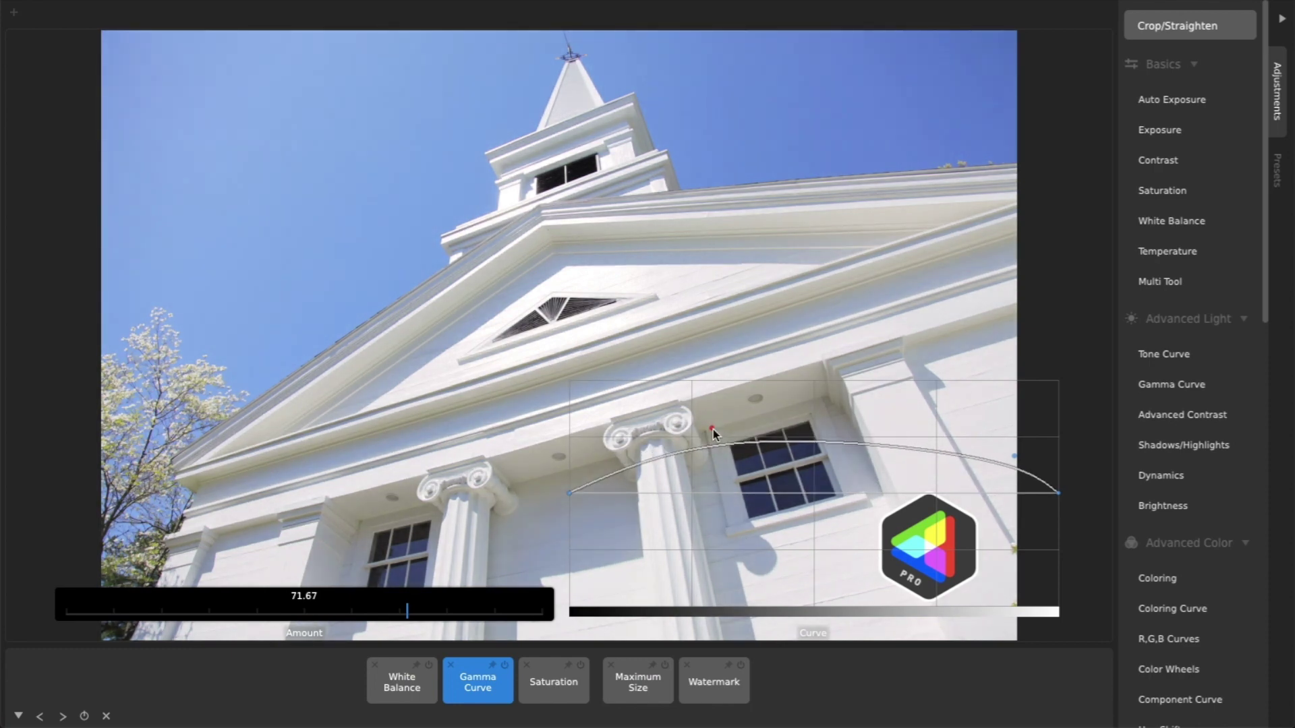
click(801, 681)
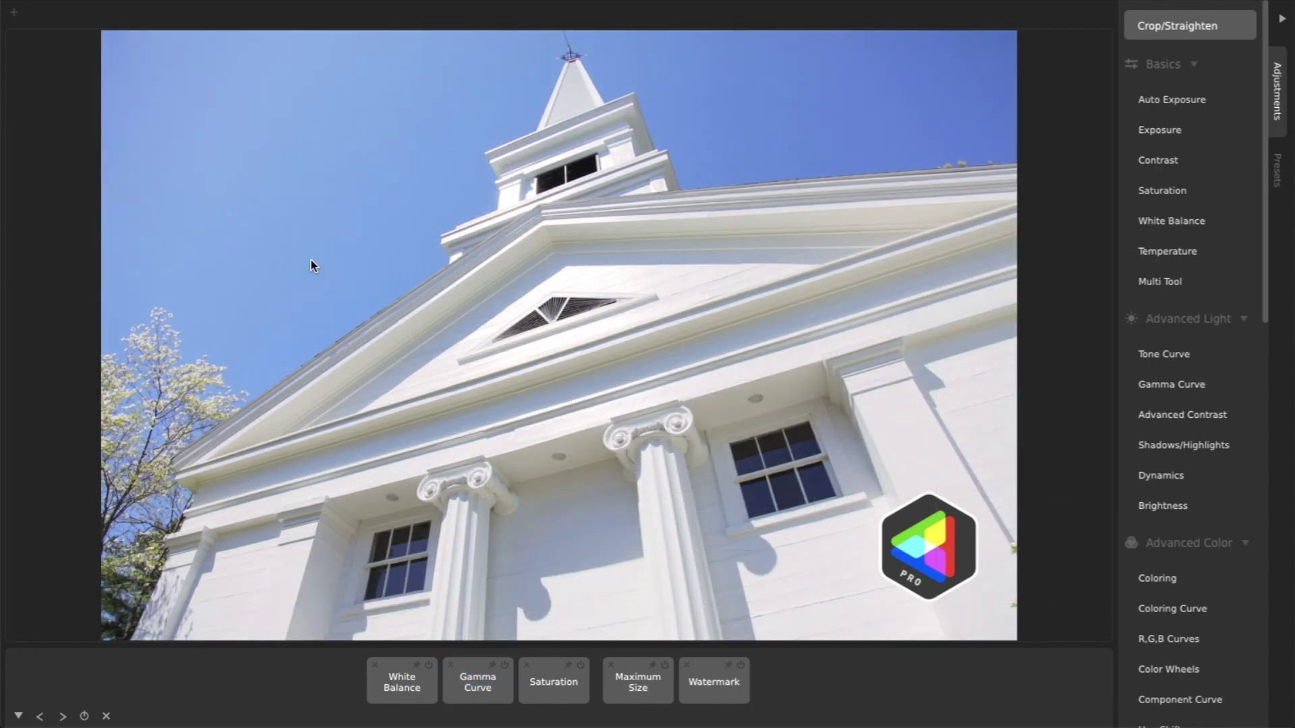
Start File > Batch Process Folder with chapel exterior as the input folder
click(159, 2)
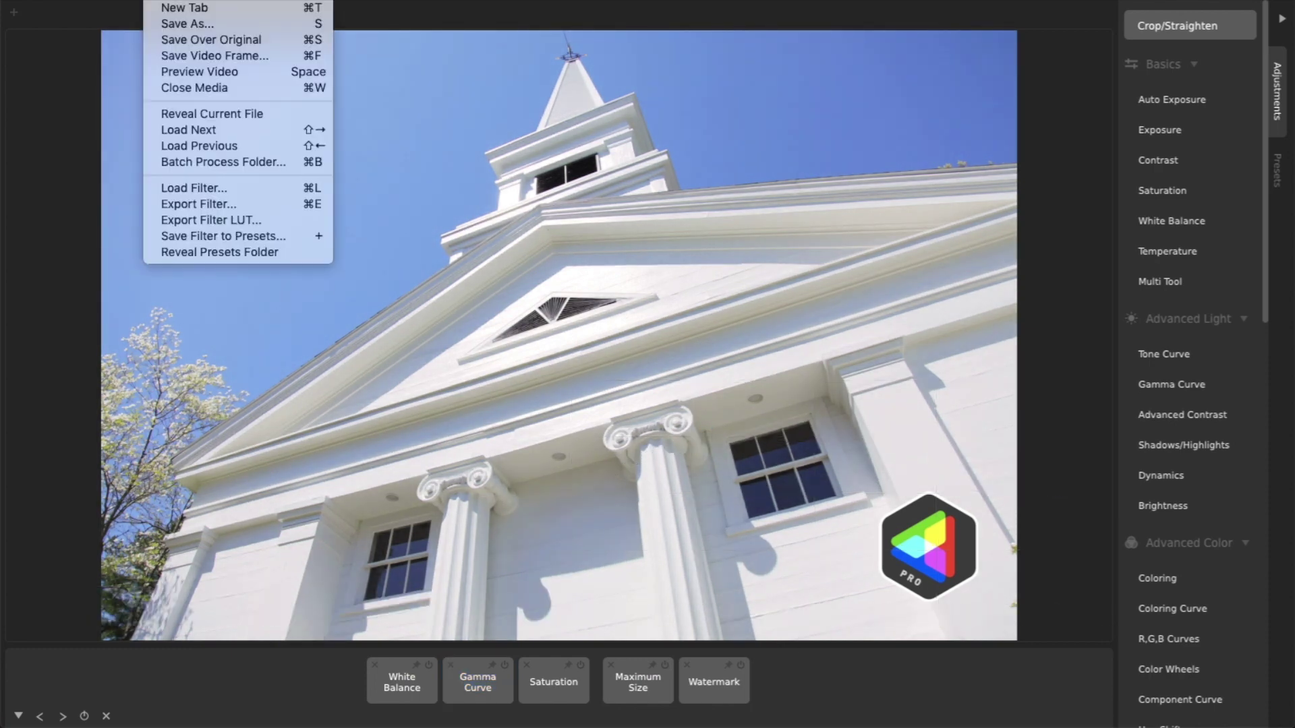
click(222, 163)
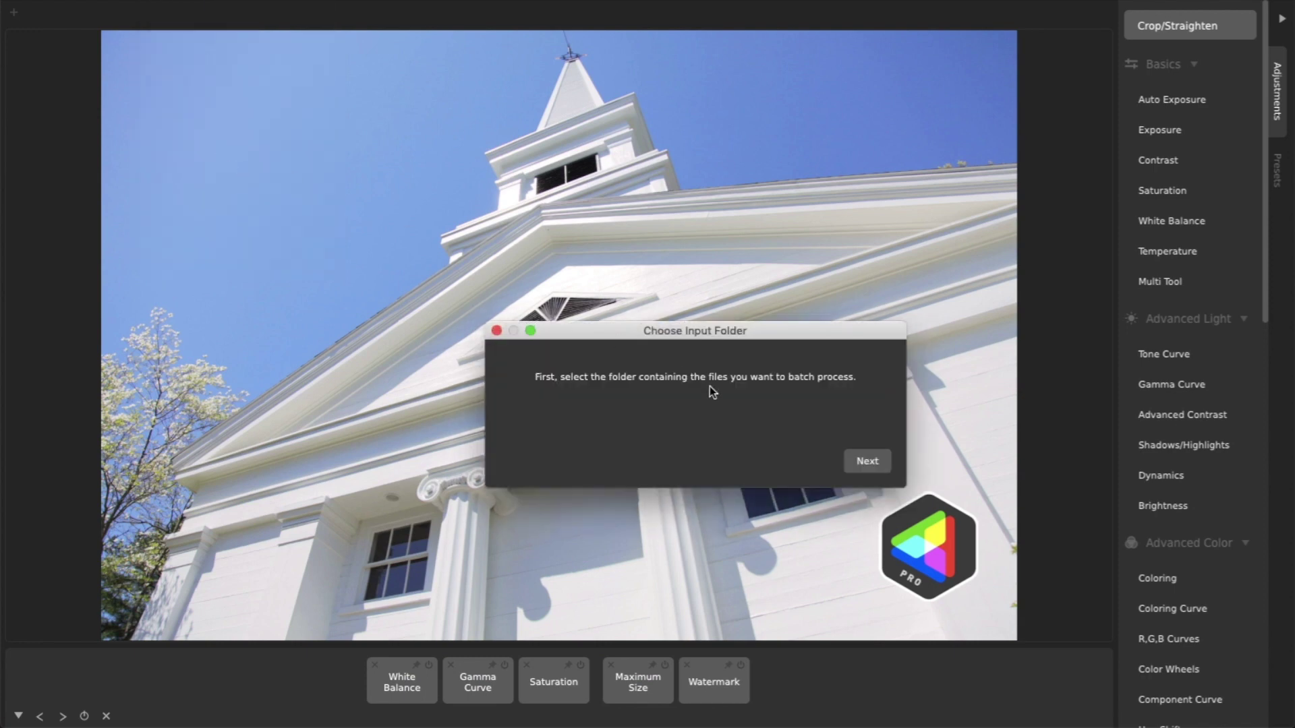
click(868, 459)
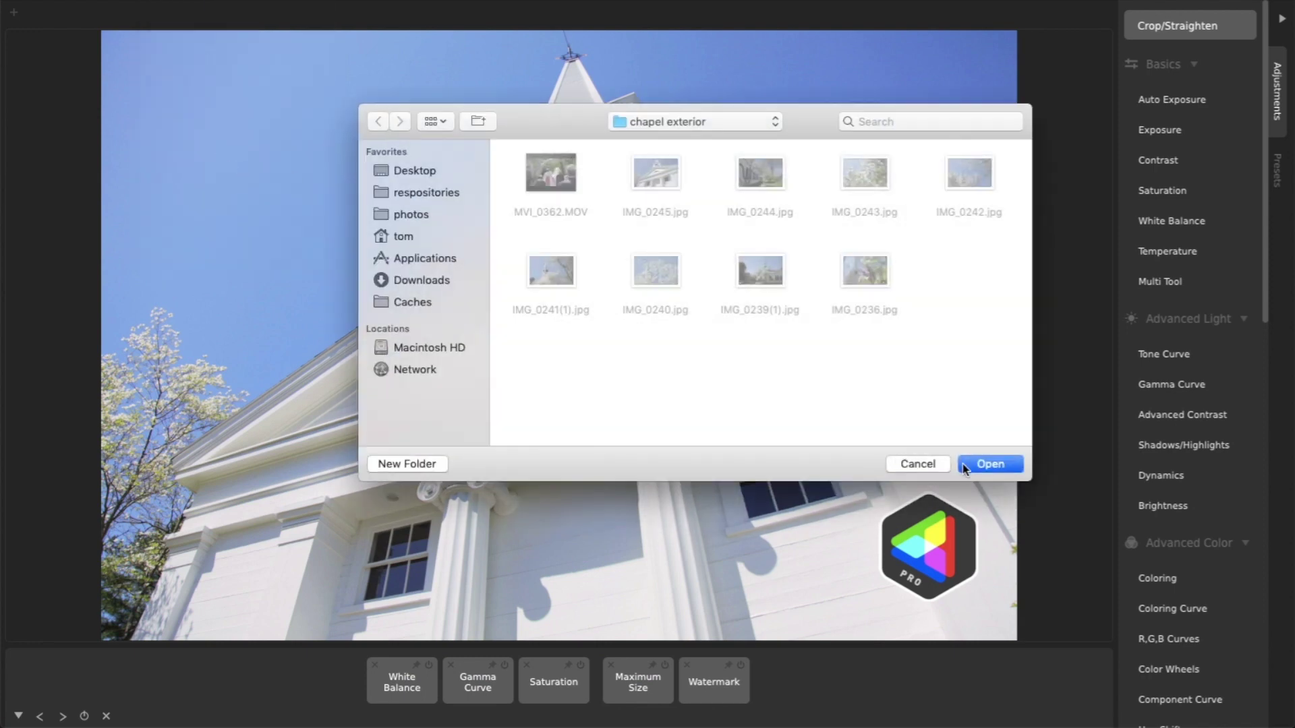
click(964, 466)
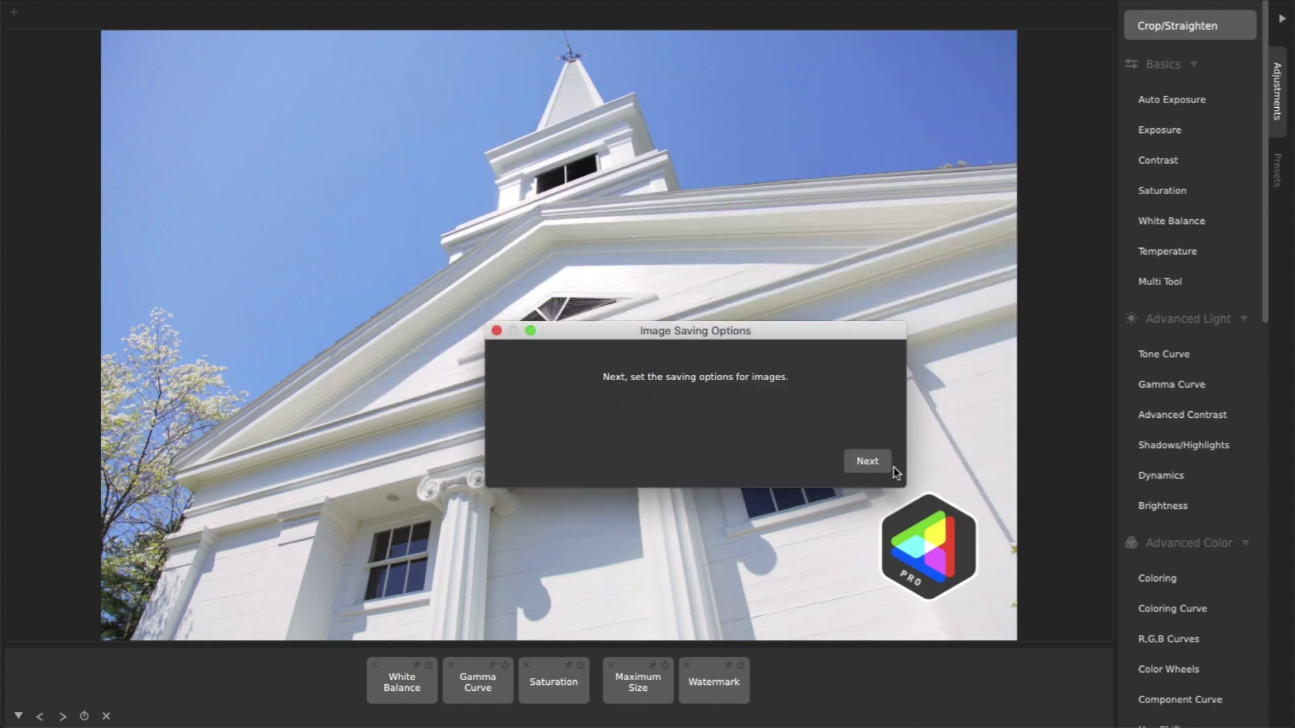
click(876, 462)
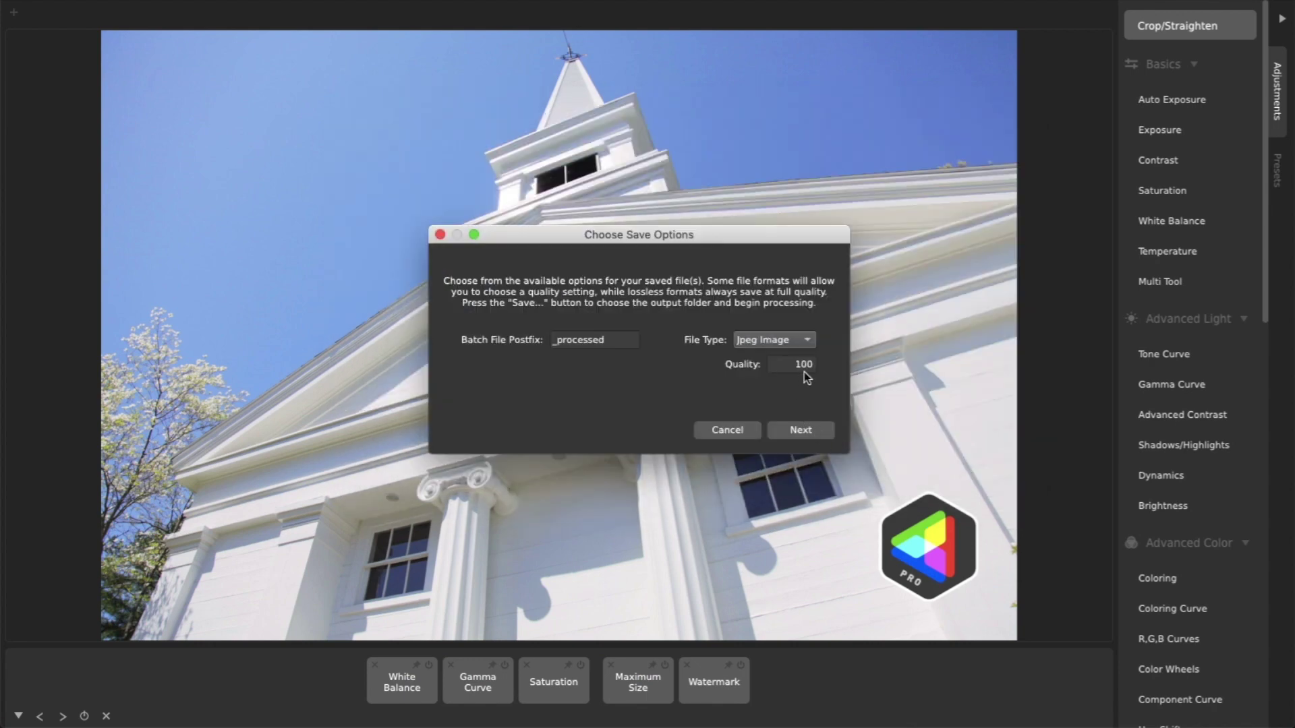
Set JPEG quality 97 and h.264 (mov) video, outputting to chapel exterior processed
click(808, 367)
text(97)
click(804, 431)
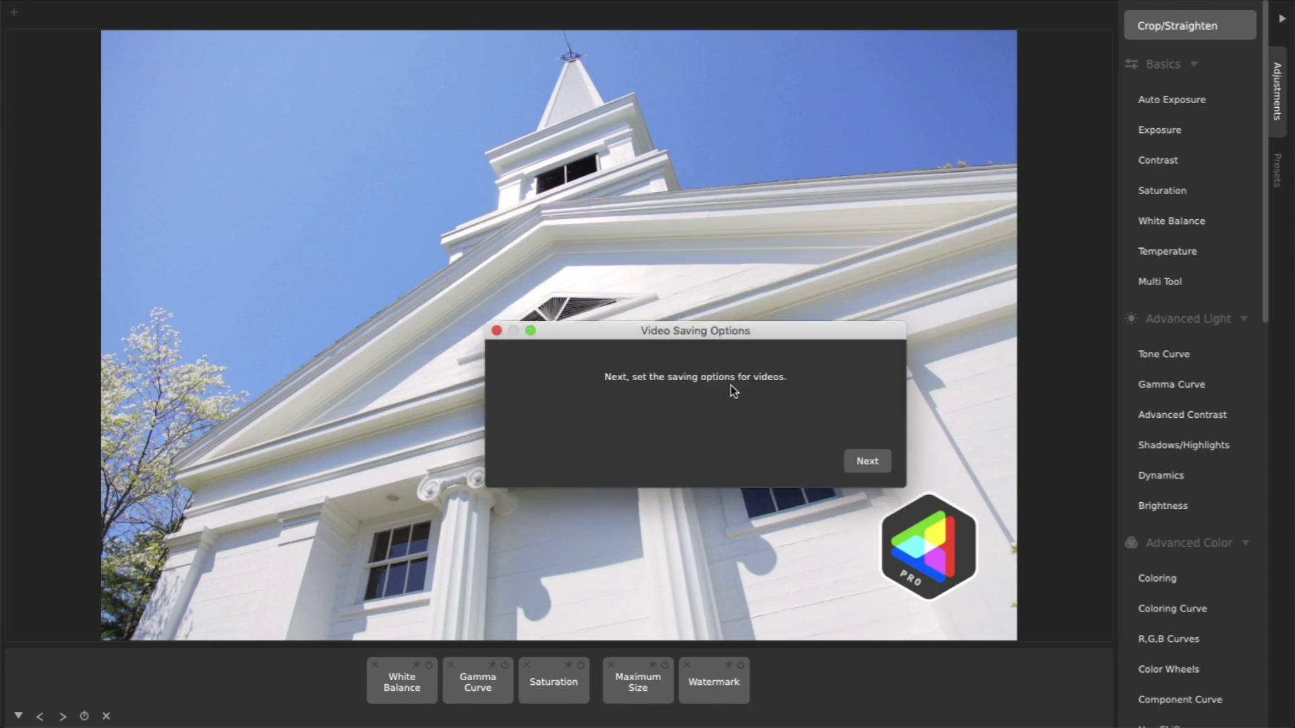
click(855, 462)
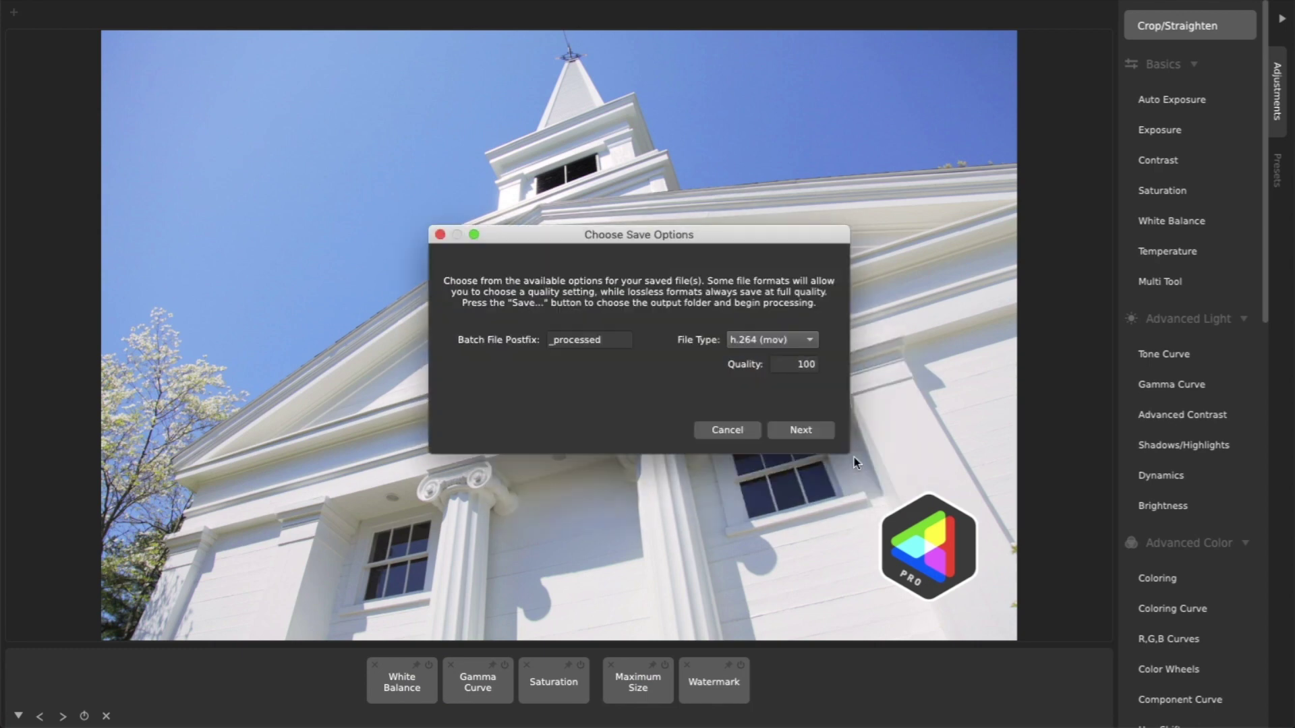
click(780, 341)
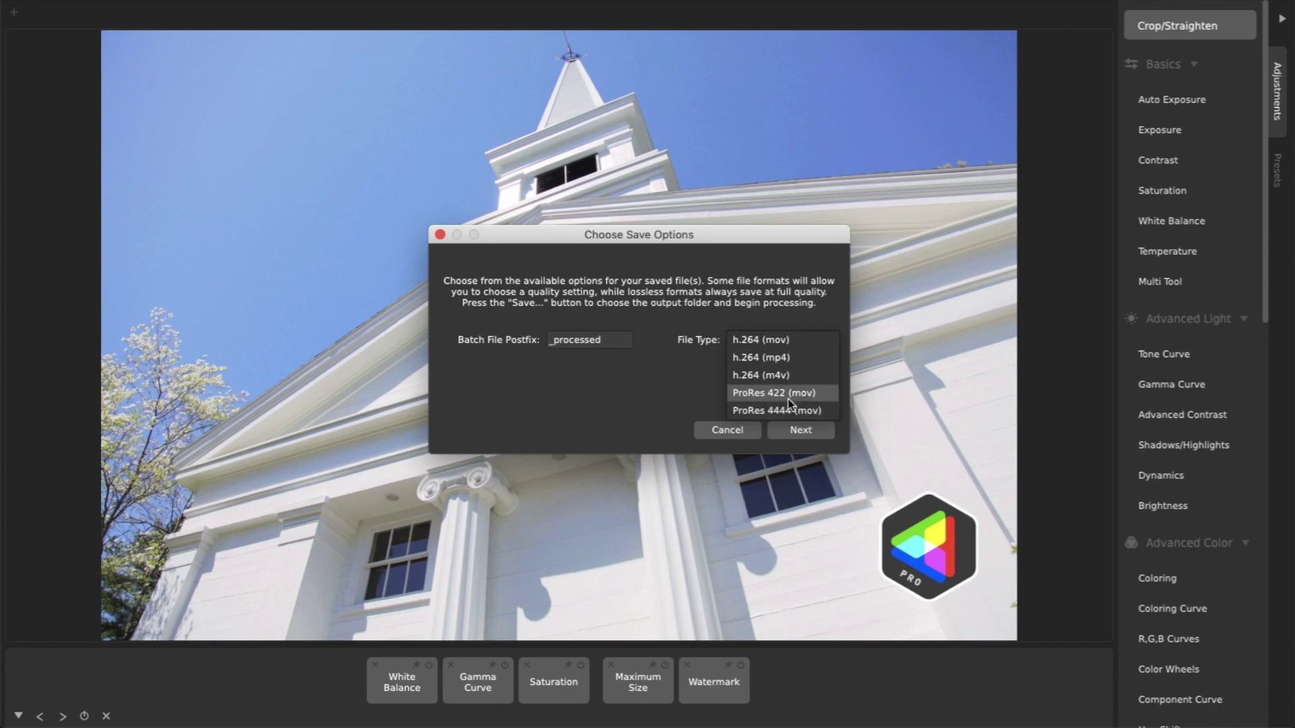
click(788, 343)
click(806, 433)
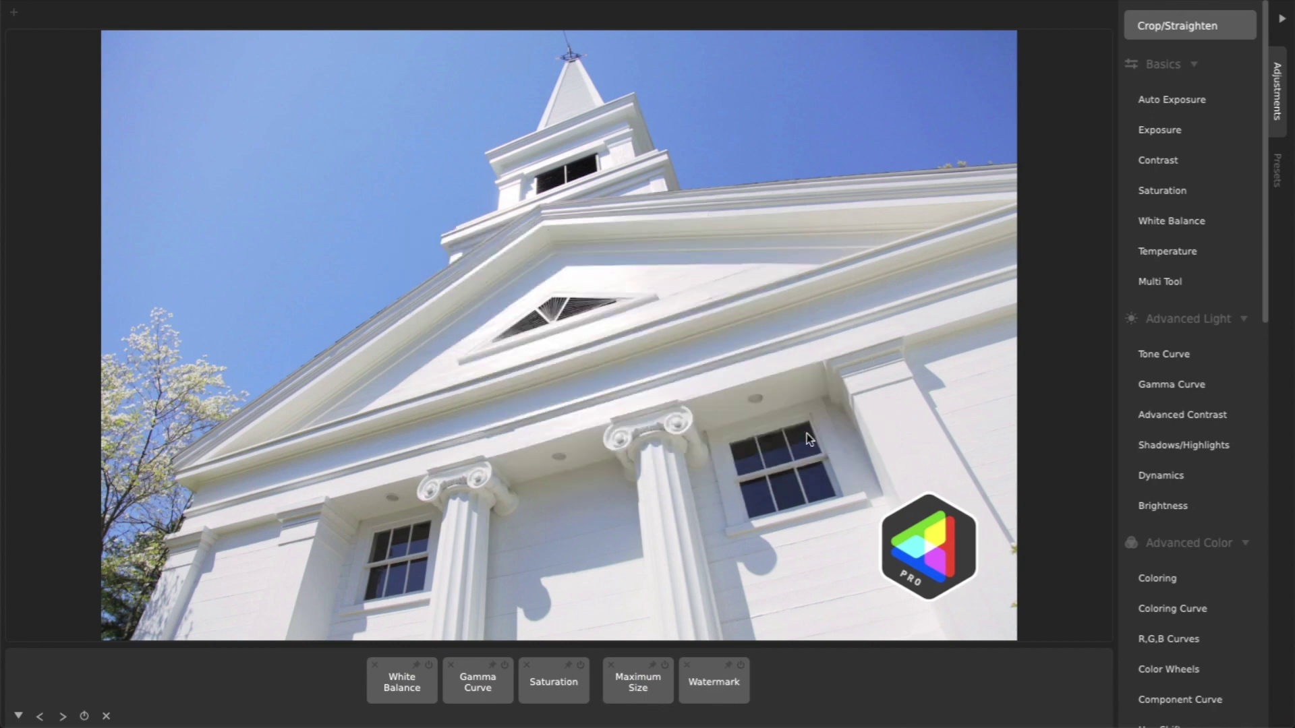
click(861, 463)
click(964, 467)
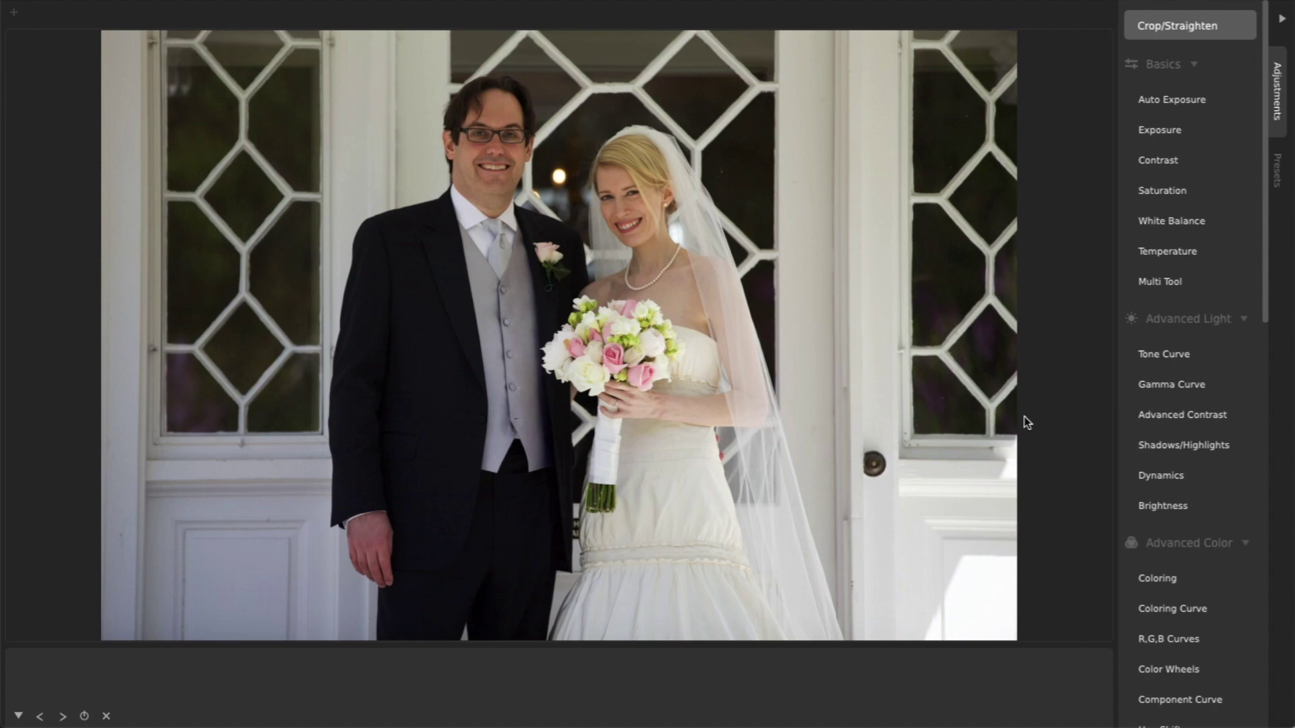
Add Shadows/Highlights to the couple's portrait with Highlights 56.40 and Shadows 48.78
click(1151, 447)
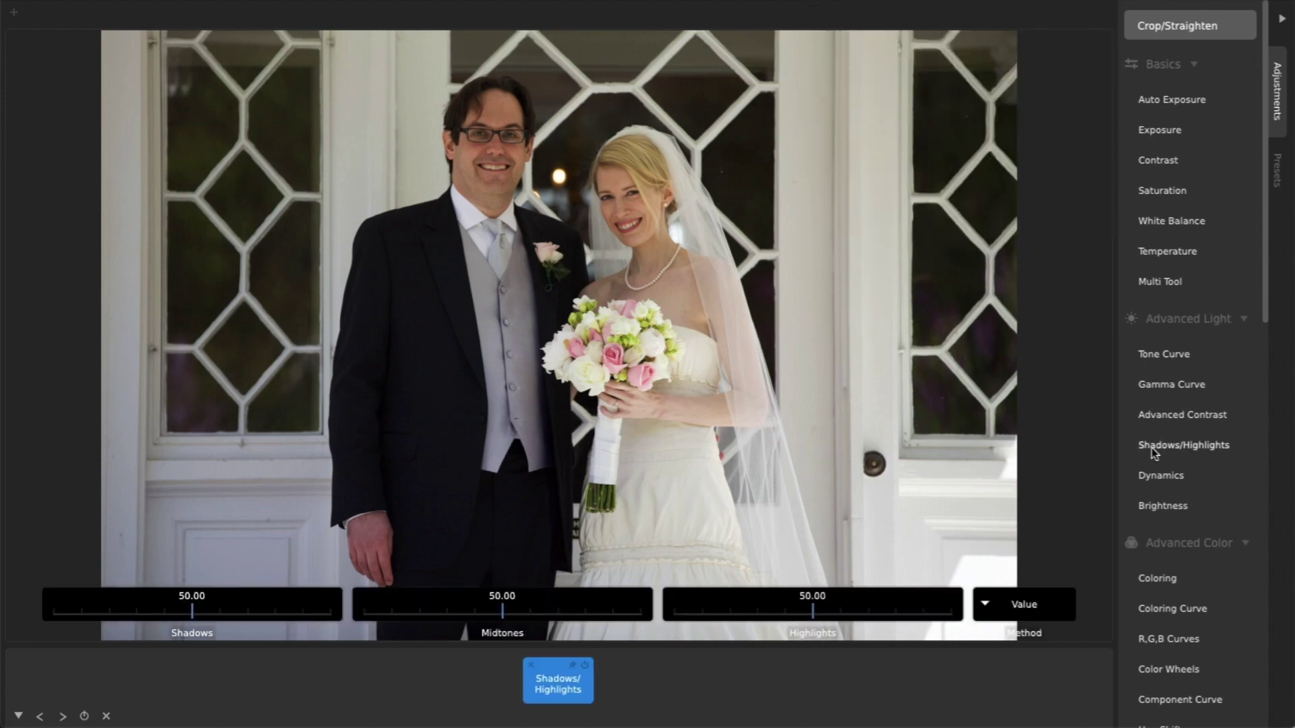
mouse_move(812, 612)
mouse_down()
mouse_move(885, 615)
mouse_move(802, 613)
mouse_move(830, 613)
mouse_up()
drag(197, 611, 209, 613)
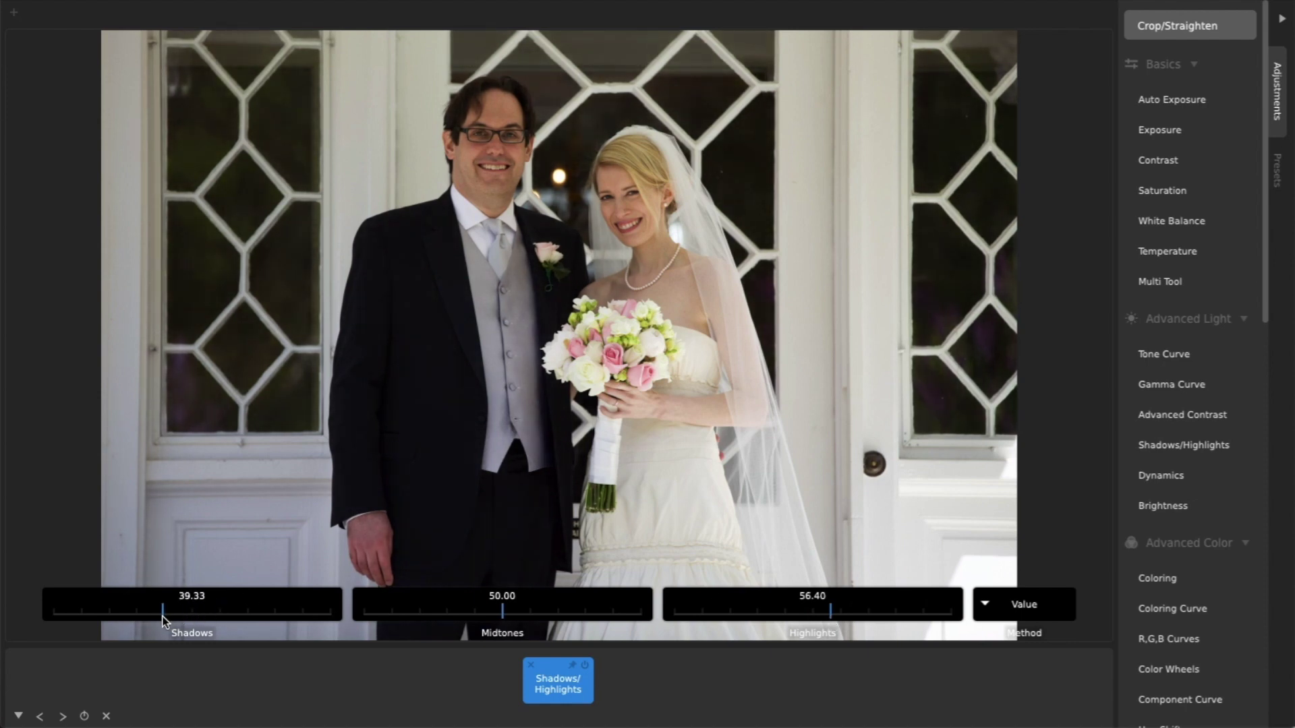
drag(164, 616, 189, 624)
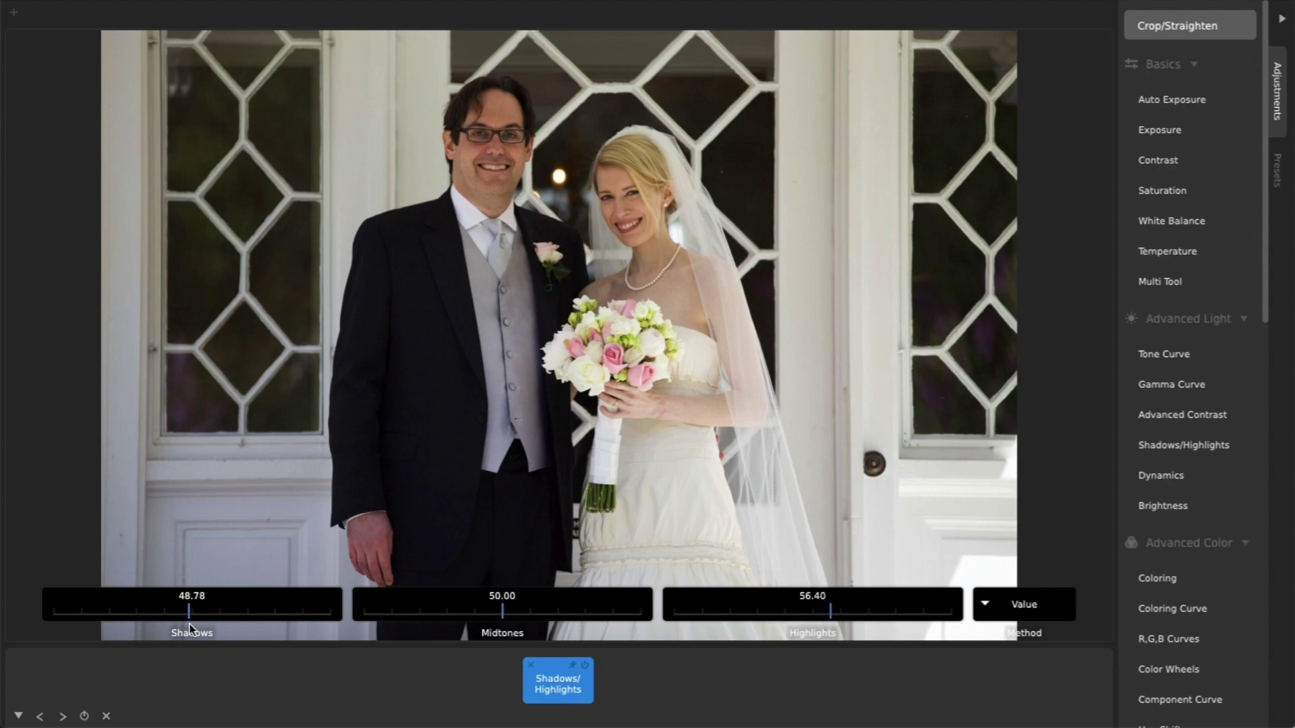
click(391, 694)
scroll(613, 395, up, 3)
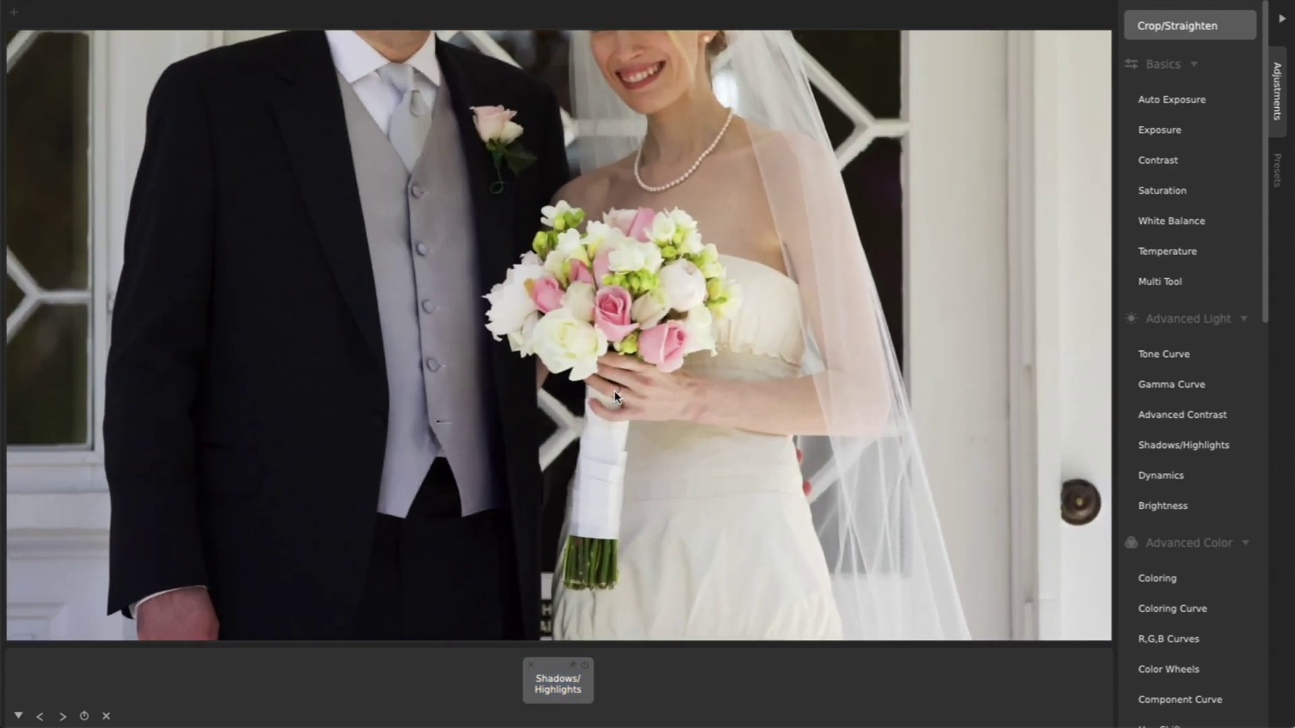
key(i)
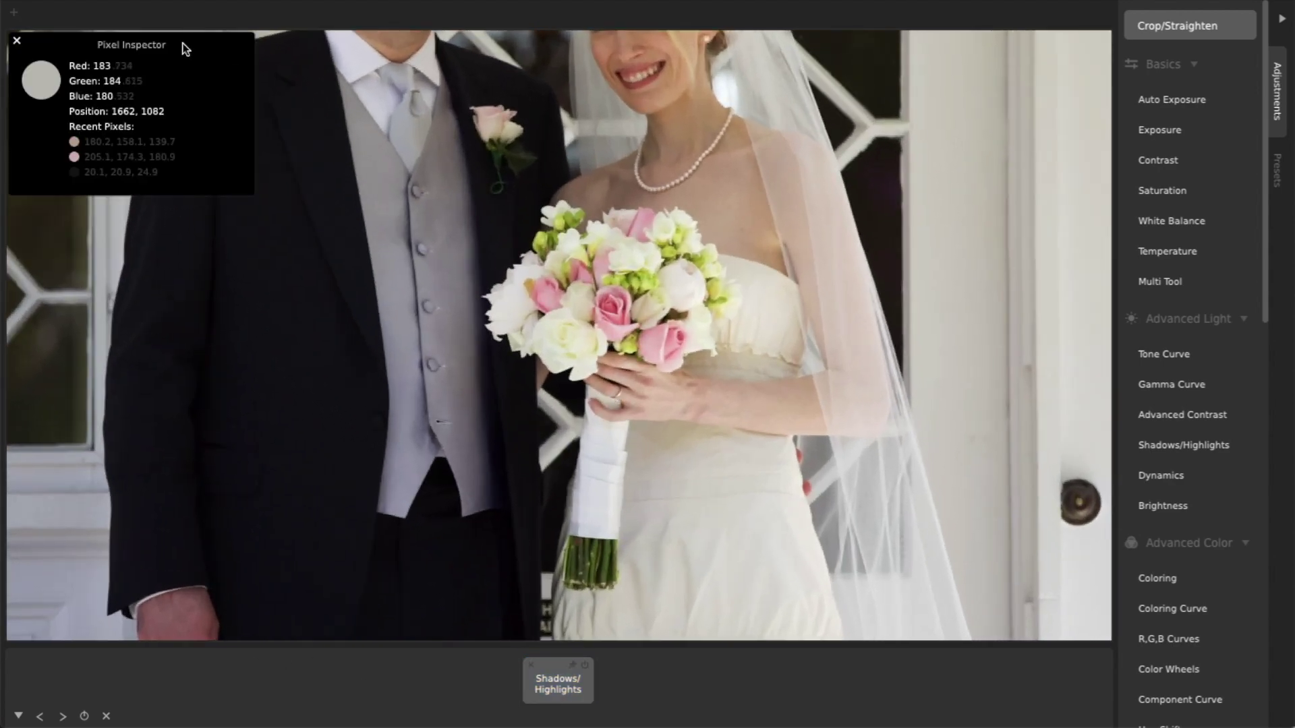
drag(181, 40, 479, 323)
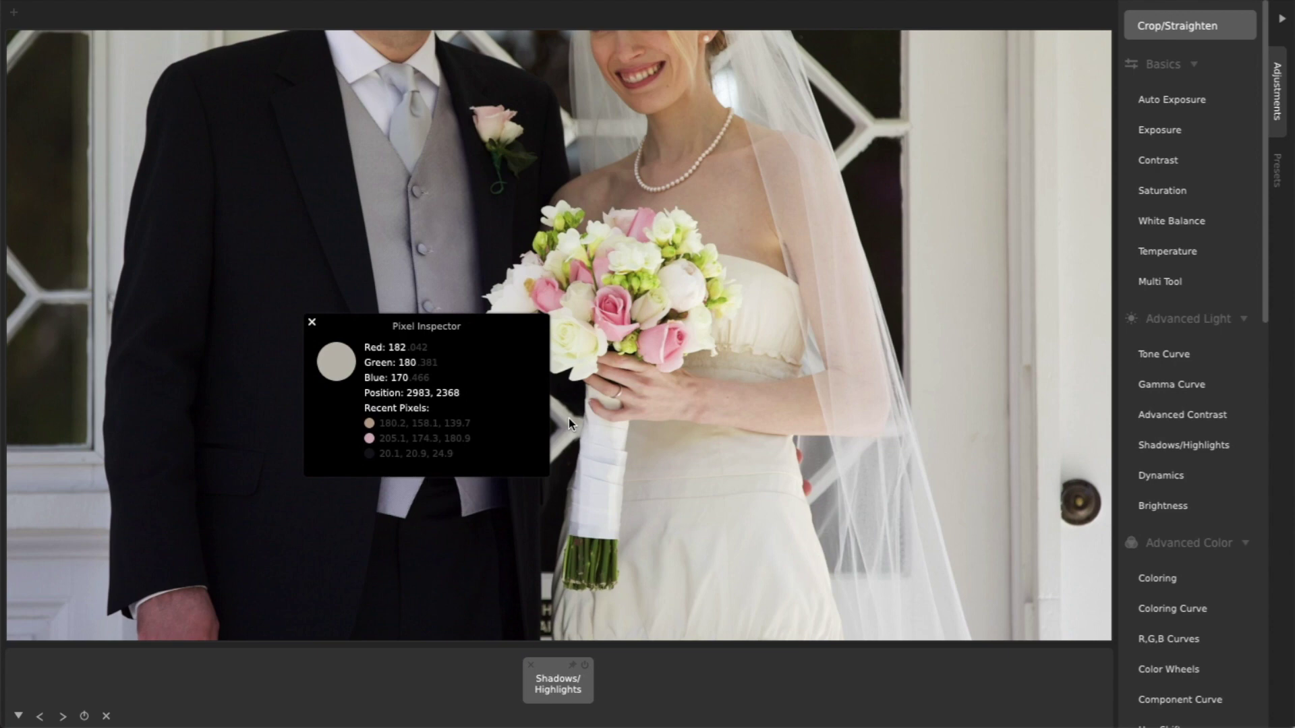
click(311, 322)
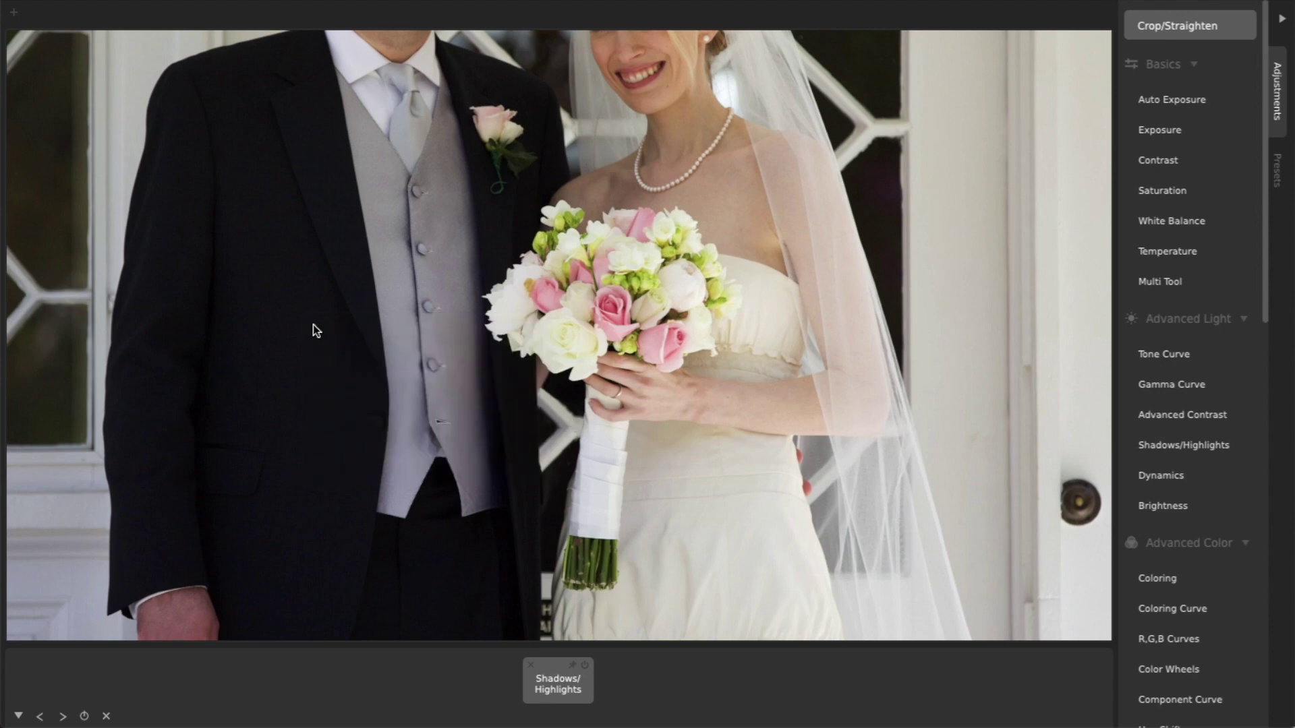
scroll(537, 358, up, 2)
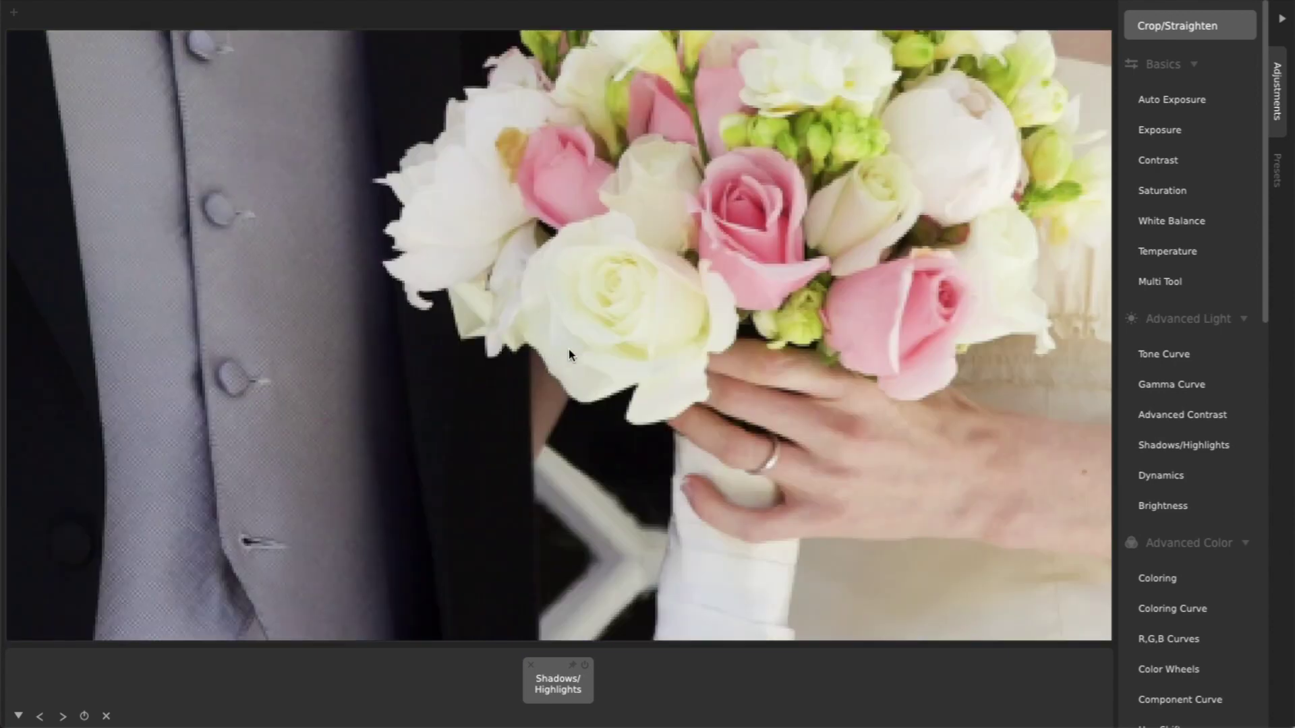
scroll(593, 347, down, 4)
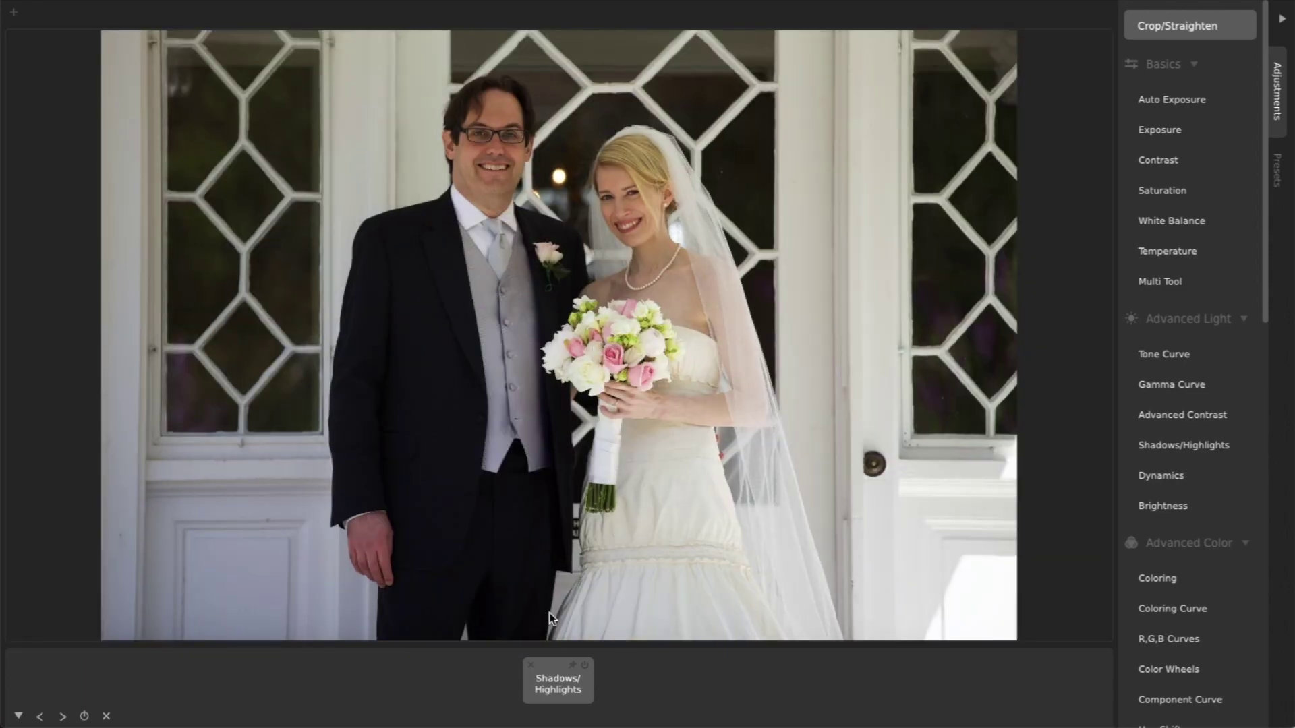
Set the portrait's Shadows/Highlights to Midtones 53.96, Highlights 59.15 and Shadows 58.54
click(555, 681)
mouse_move(503, 616)
mouse_down()
mouse_move(532, 615)
mouse_move(514, 615)
mouse_up()
mouse_move(830, 612)
mouse_down()
mouse_move(812, 615)
mouse_move(856, 612)
mouse_move(838, 612)
mouse_up()
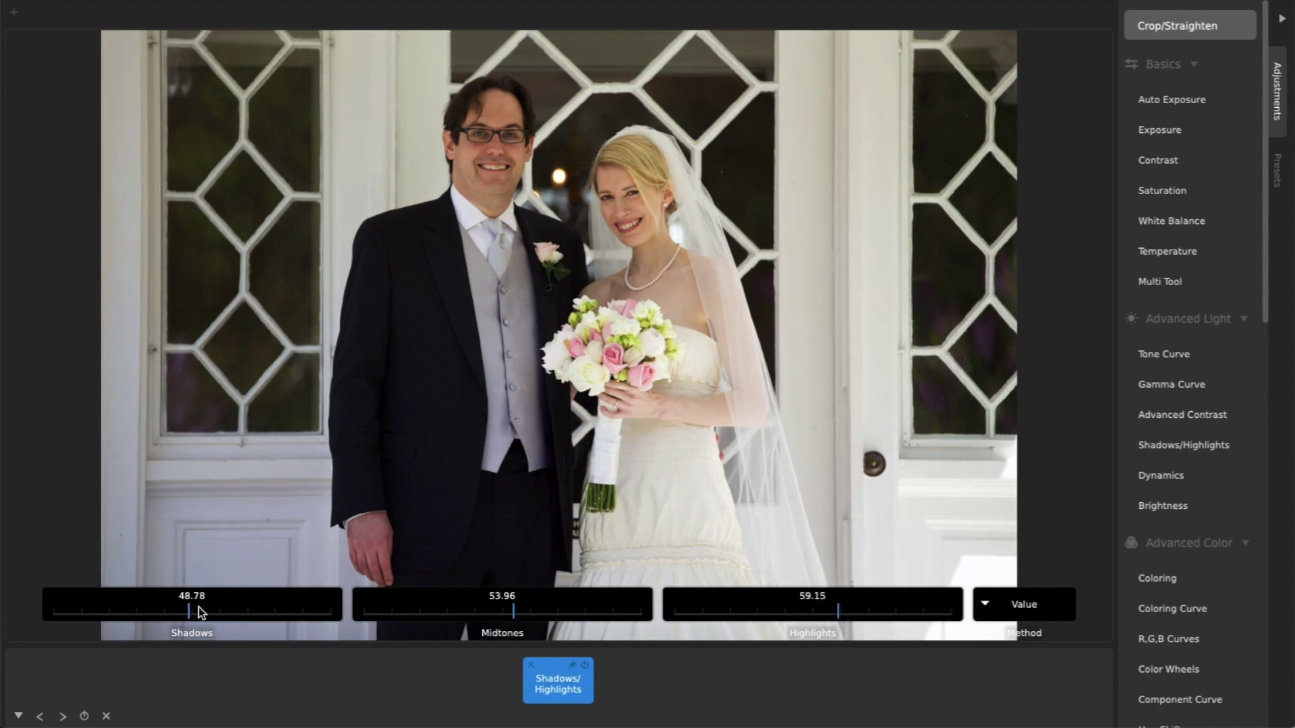
drag(200, 613, 228, 613)
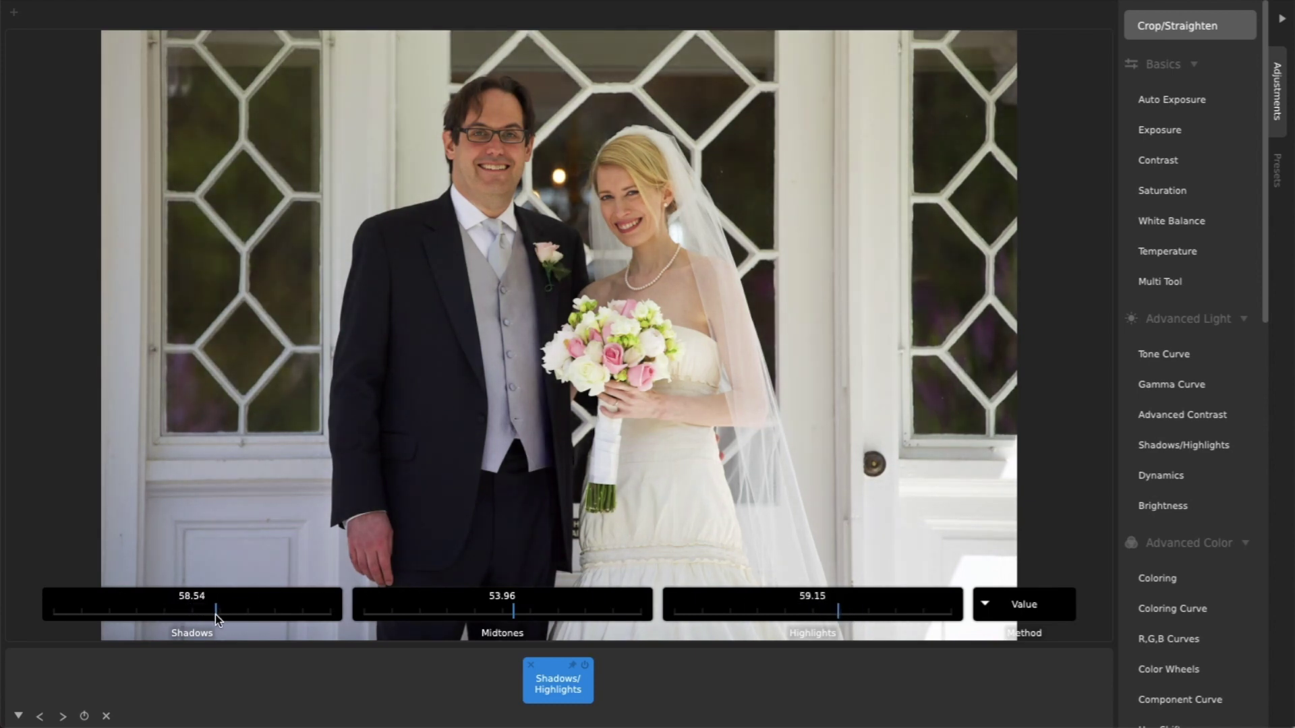
click(380, 682)
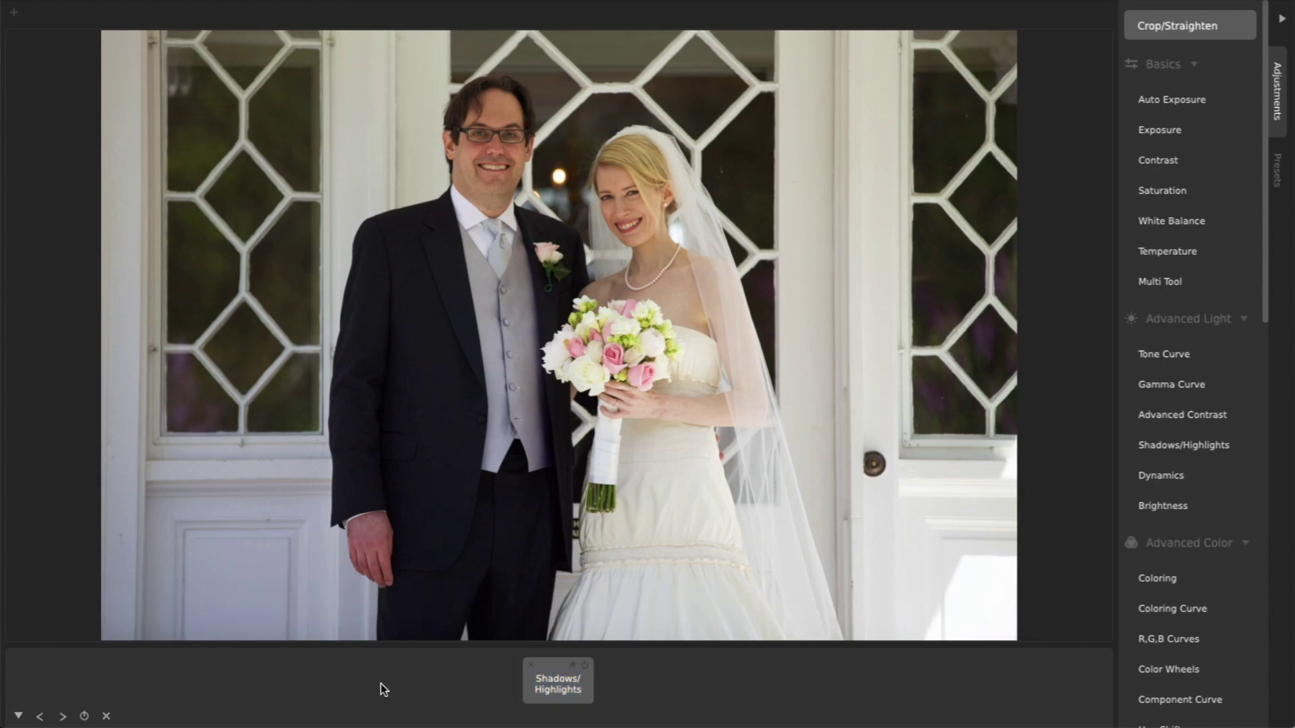
In the save options (Cmd+S), change the File Type to PNG-16 Image
key(super+s)
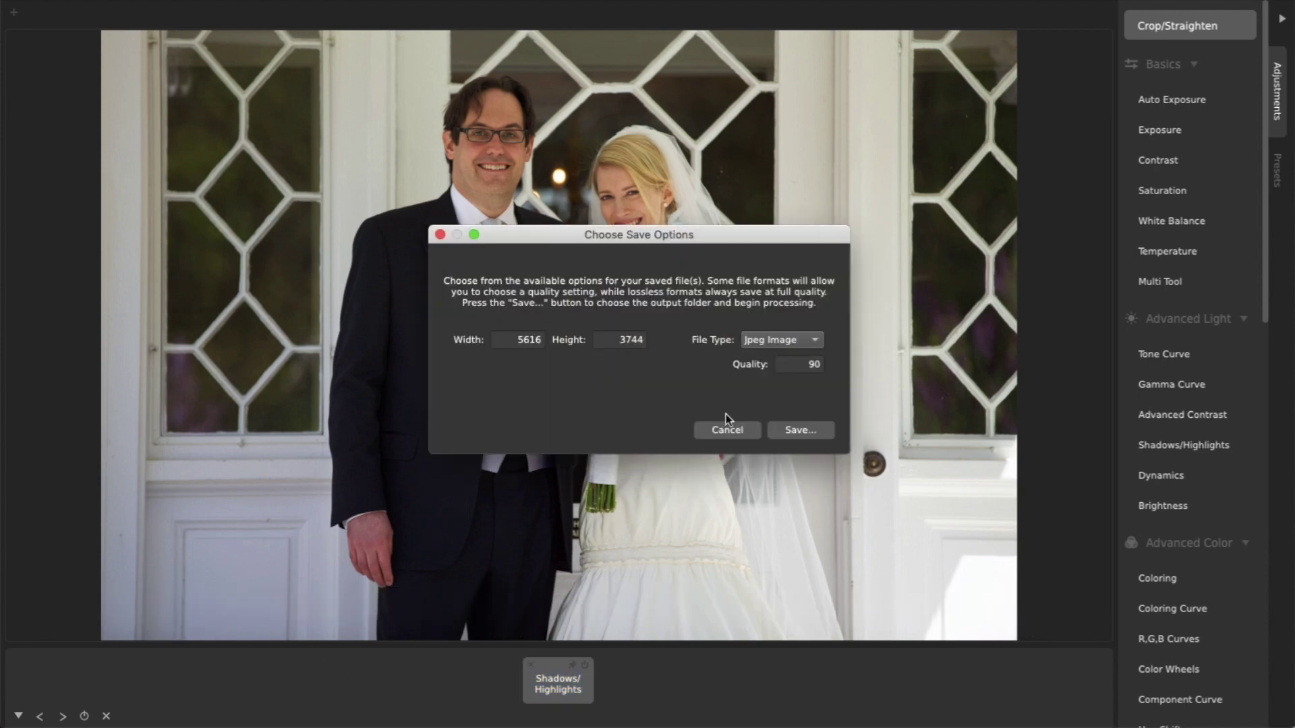
click(787, 339)
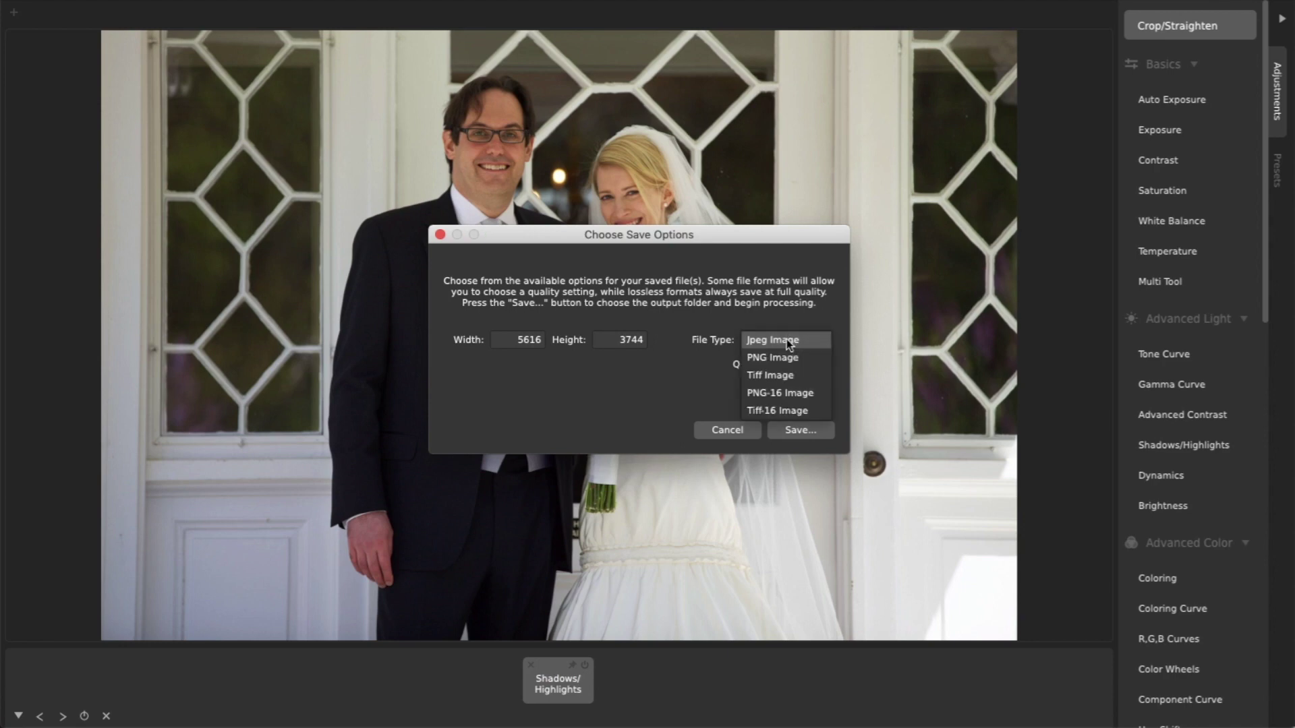
click(797, 398)
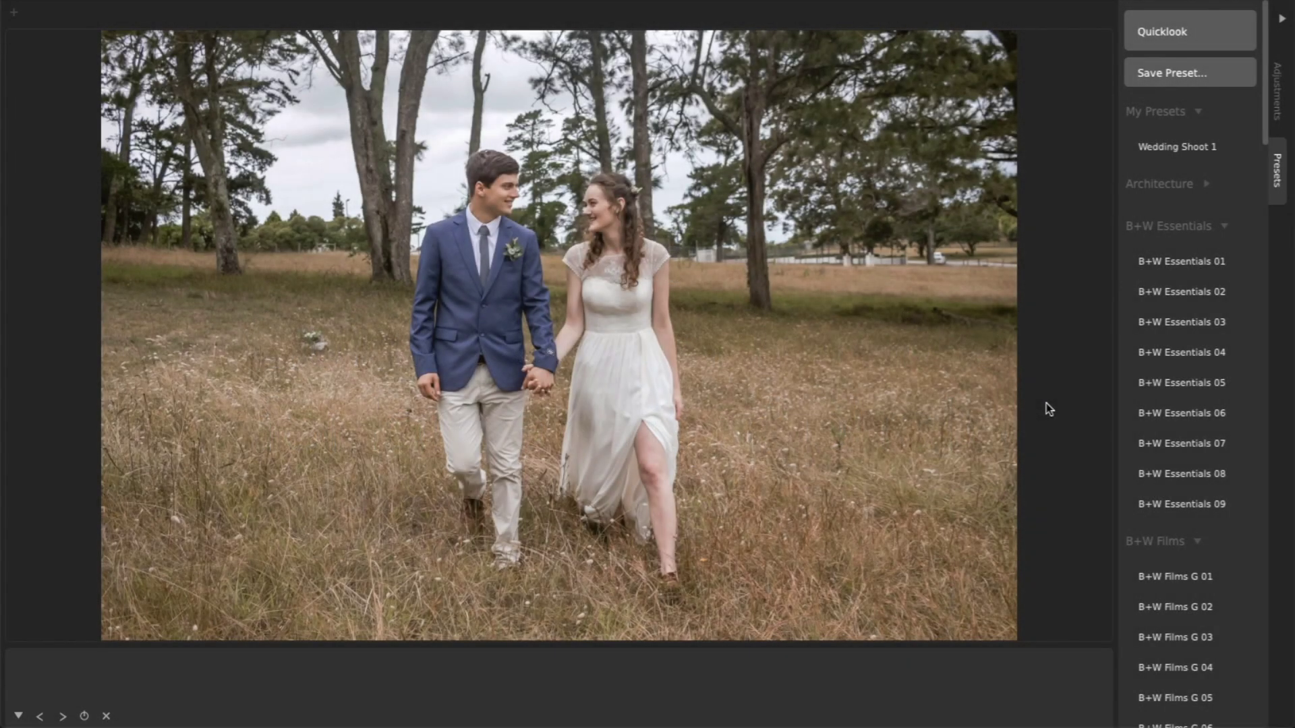
key(Right)
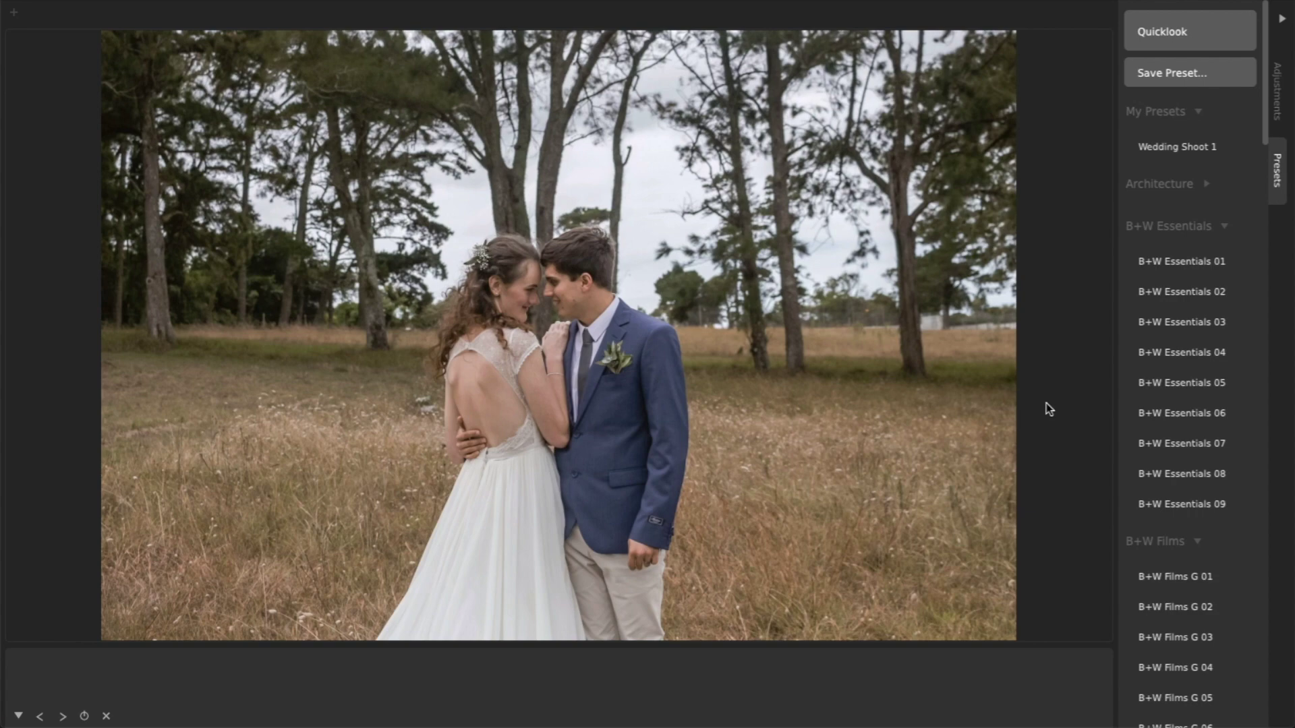
key(Right)
key(Right)
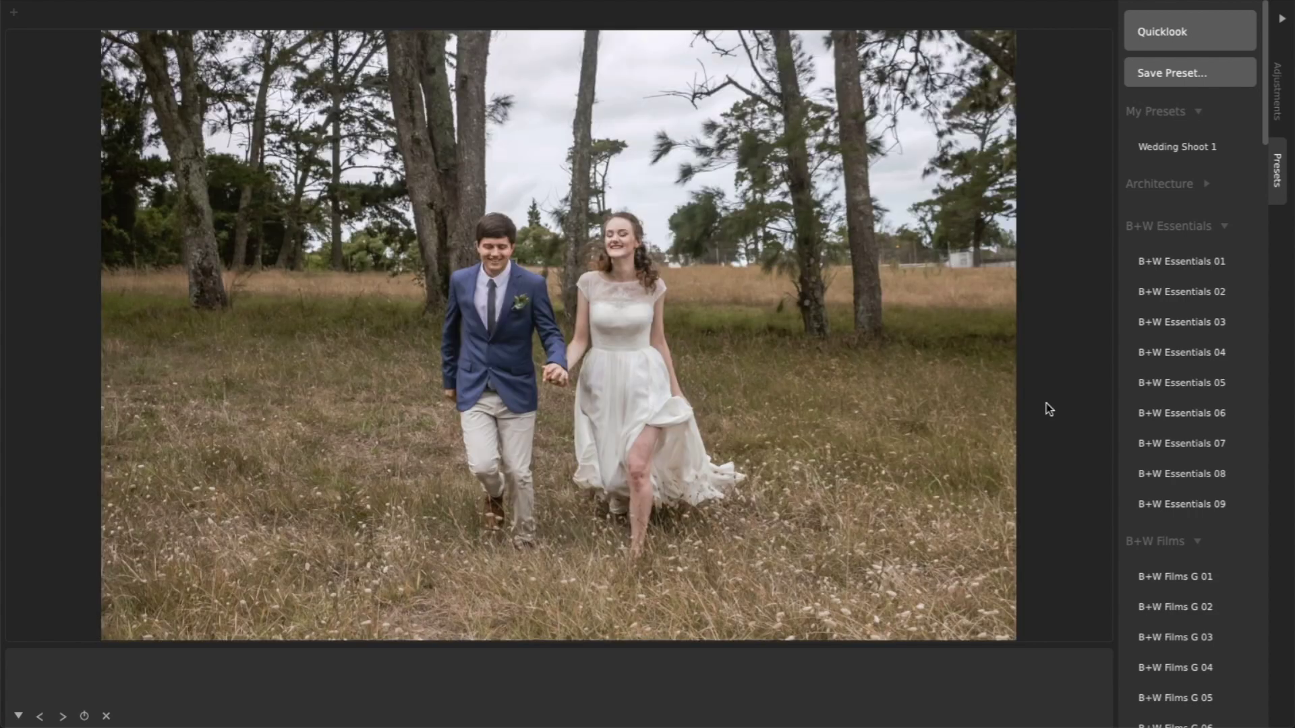
key(Right)
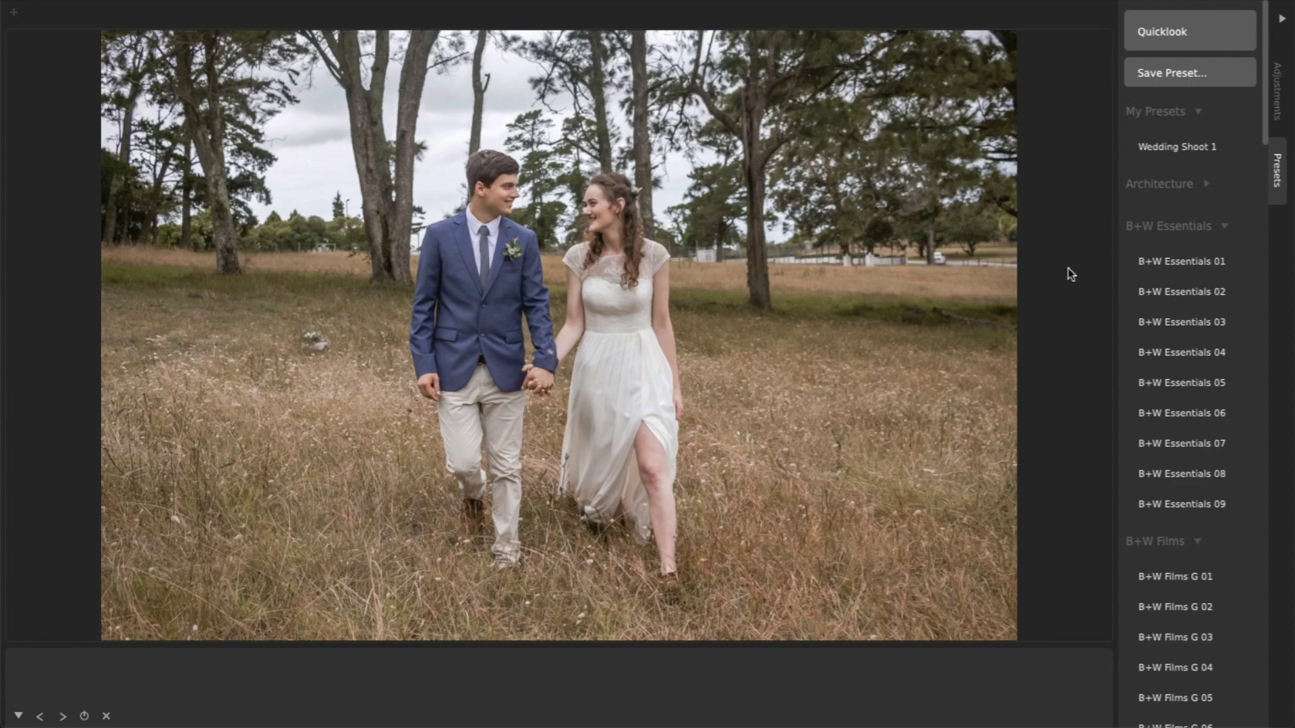
mouse_move(1158, 148)
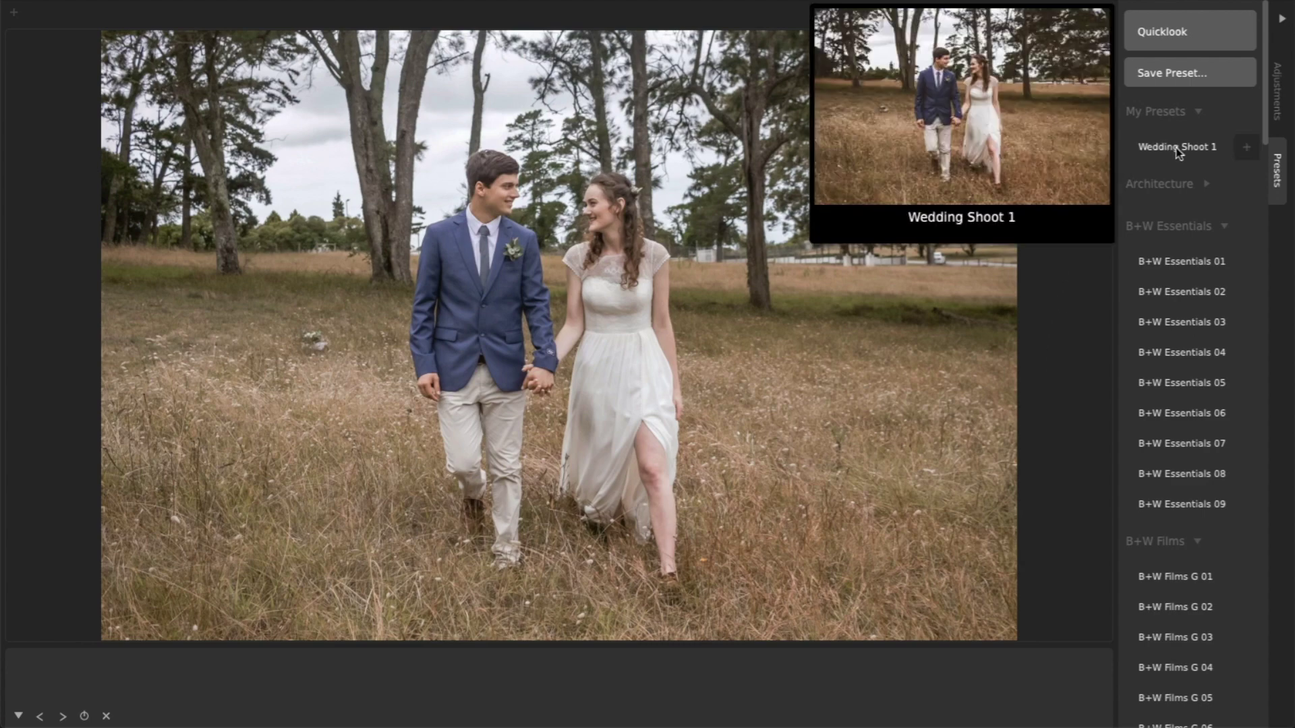
Apply Wedding Shoot 1 and inspect its Advanced Contrast, Gamma, Tone and Coloring Curve adjustments
click(1177, 149)
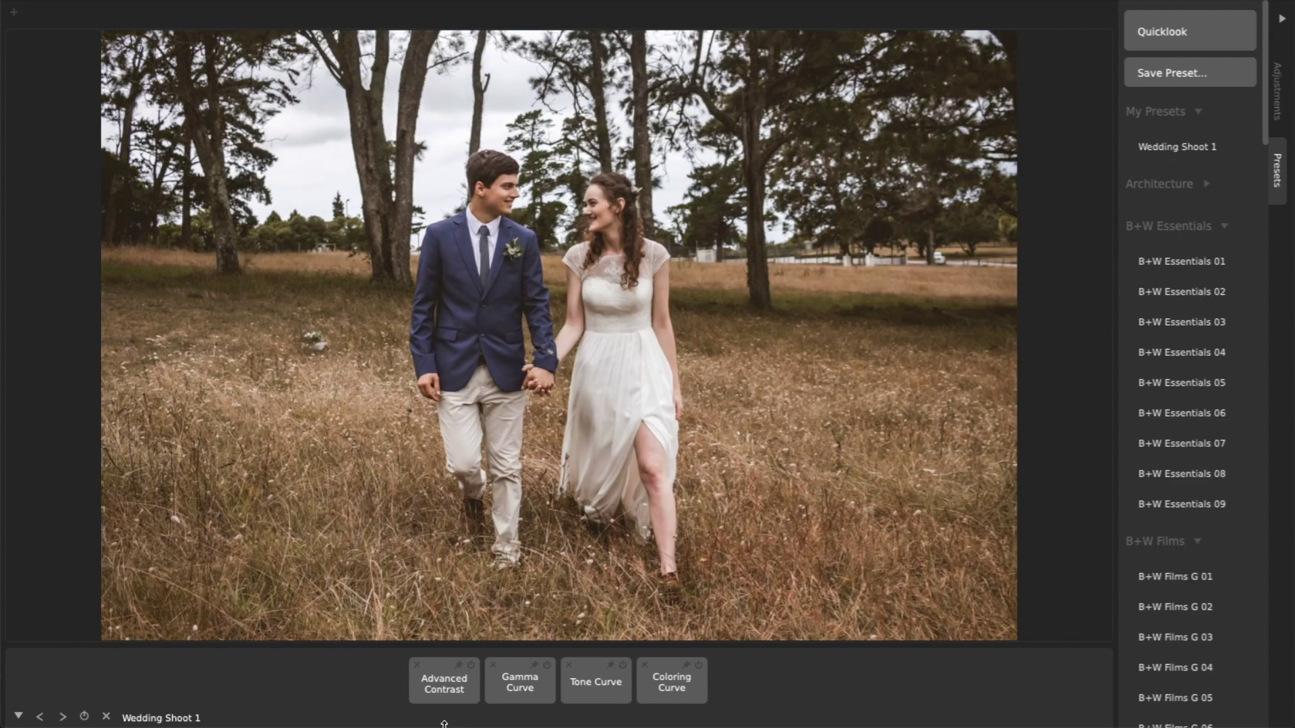
click(448, 698)
click(528, 696)
click(617, 686)
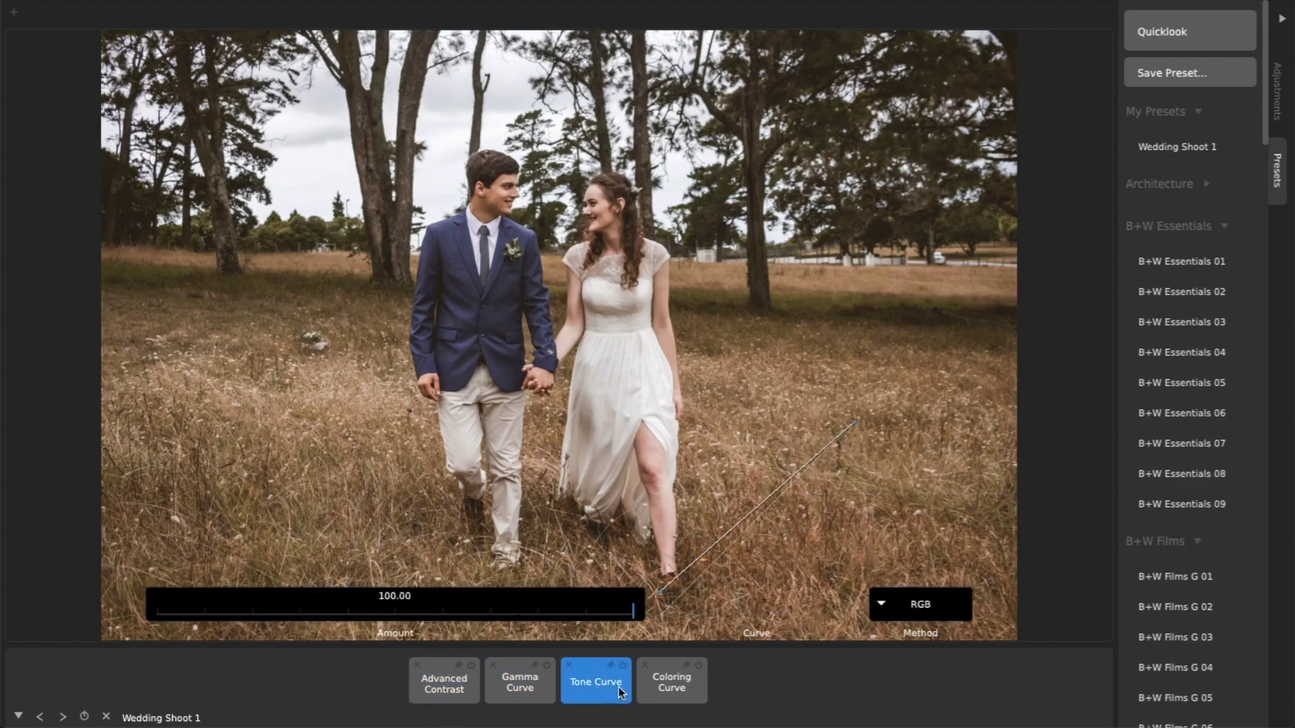
click(672, 682)
click(743, 686)
Step through the shoot's photos, comparing the edited look with the unedited originals
key(Right)
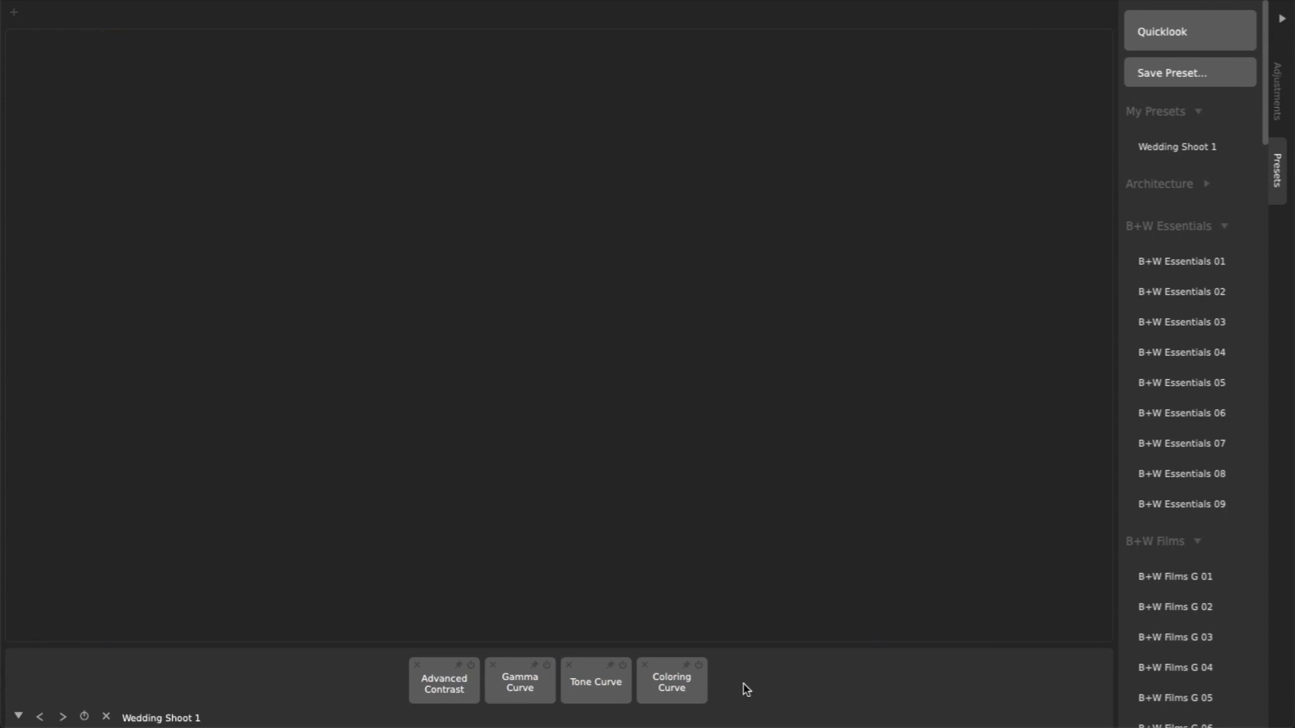
key(Right)
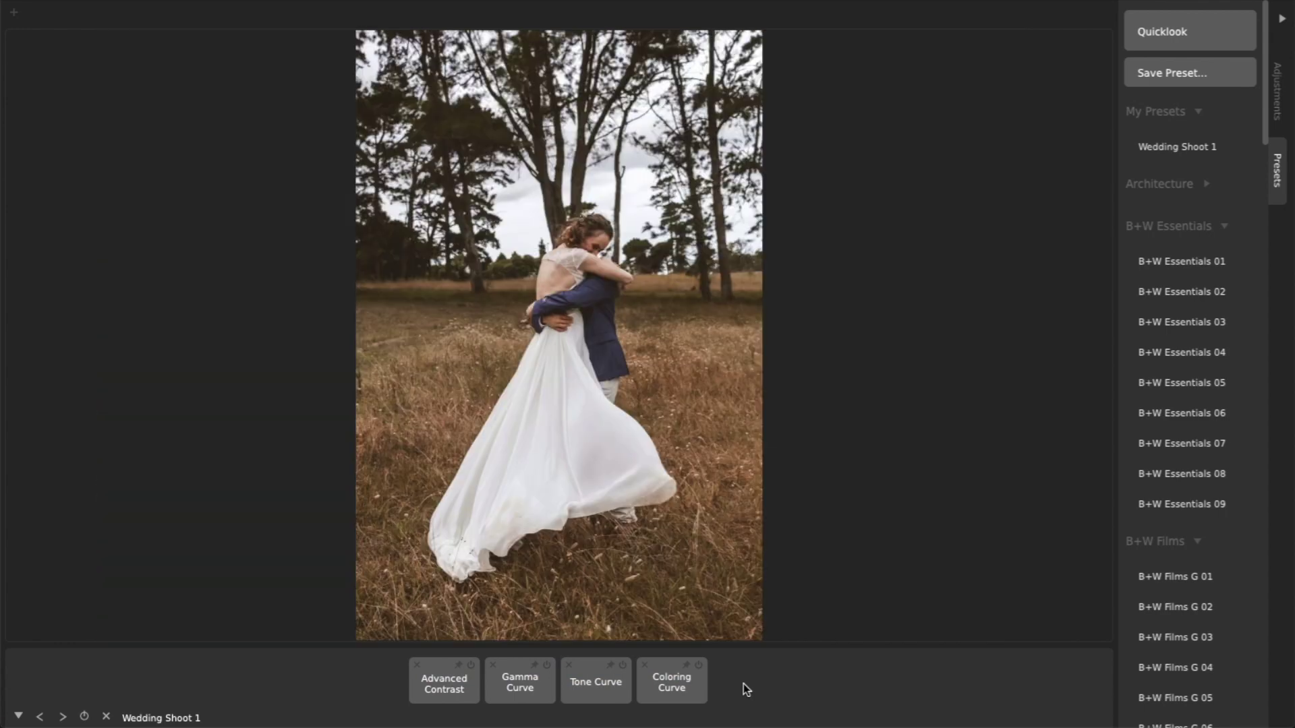
key(Right)
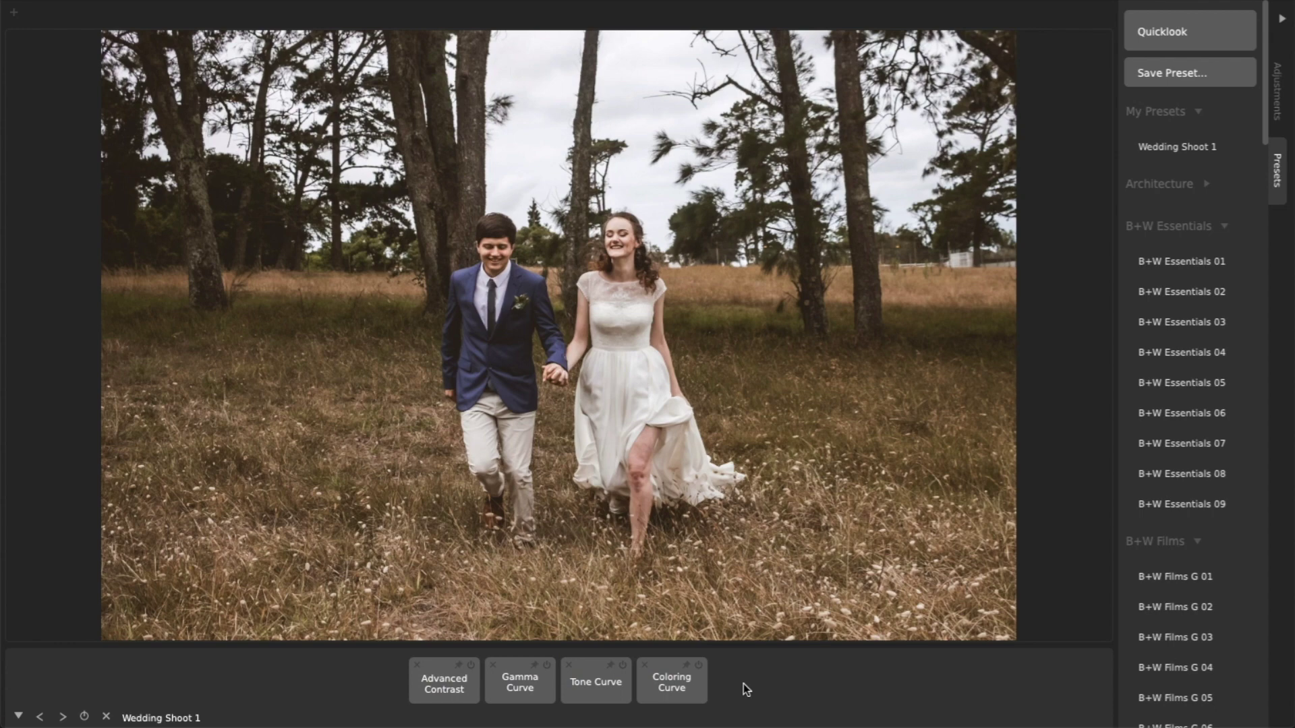
key(Right)
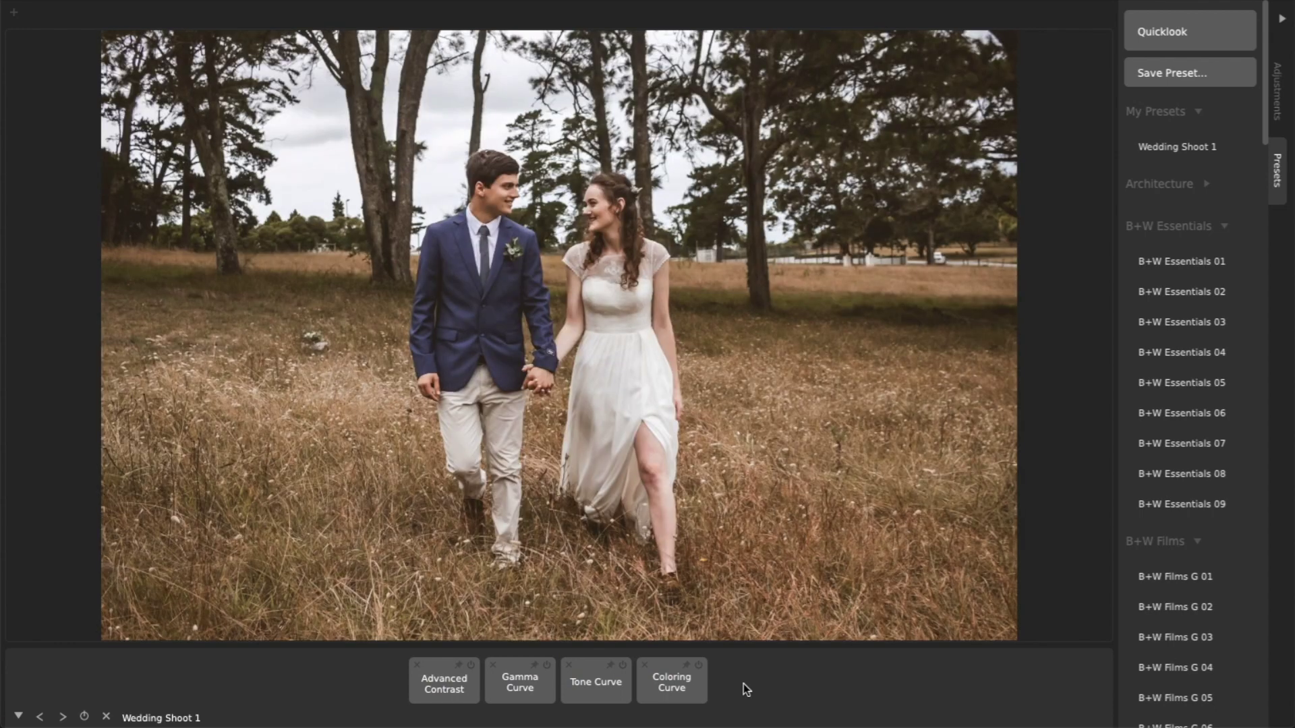
key(backslash)
key(backslash)
key(Right)
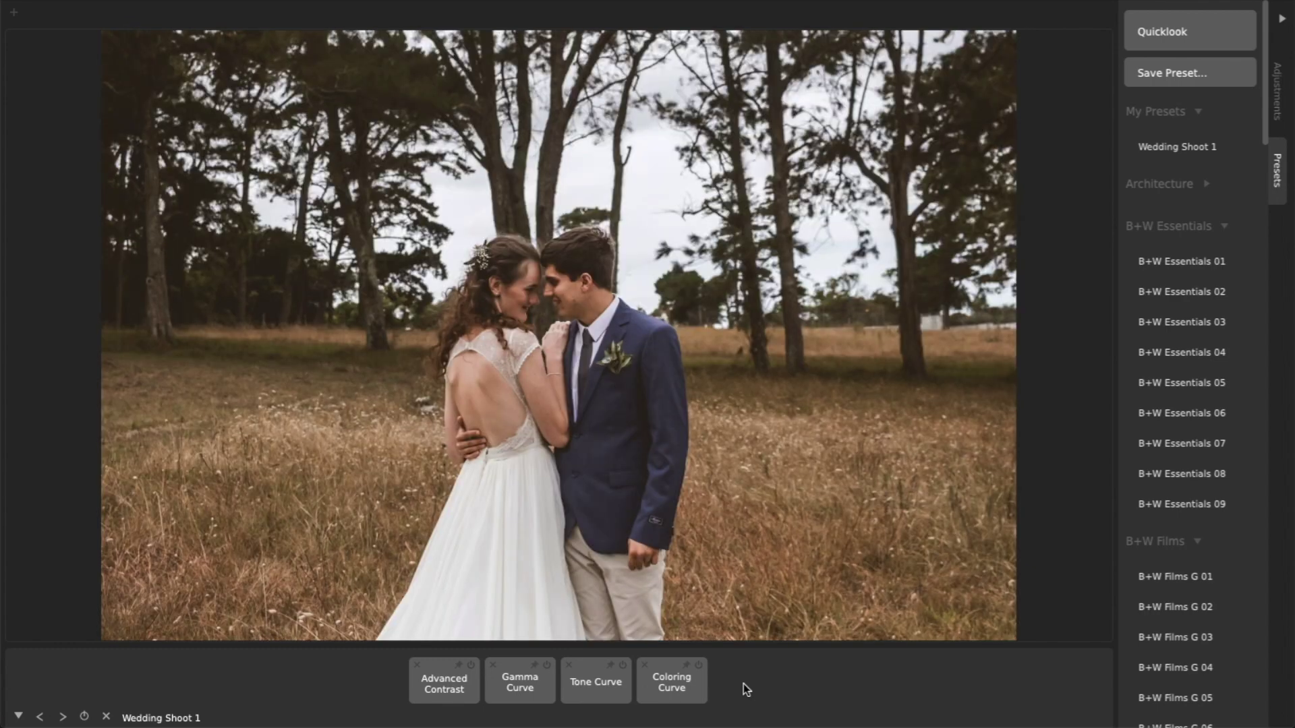
key(backslash)
key(backslash)
key(Right)
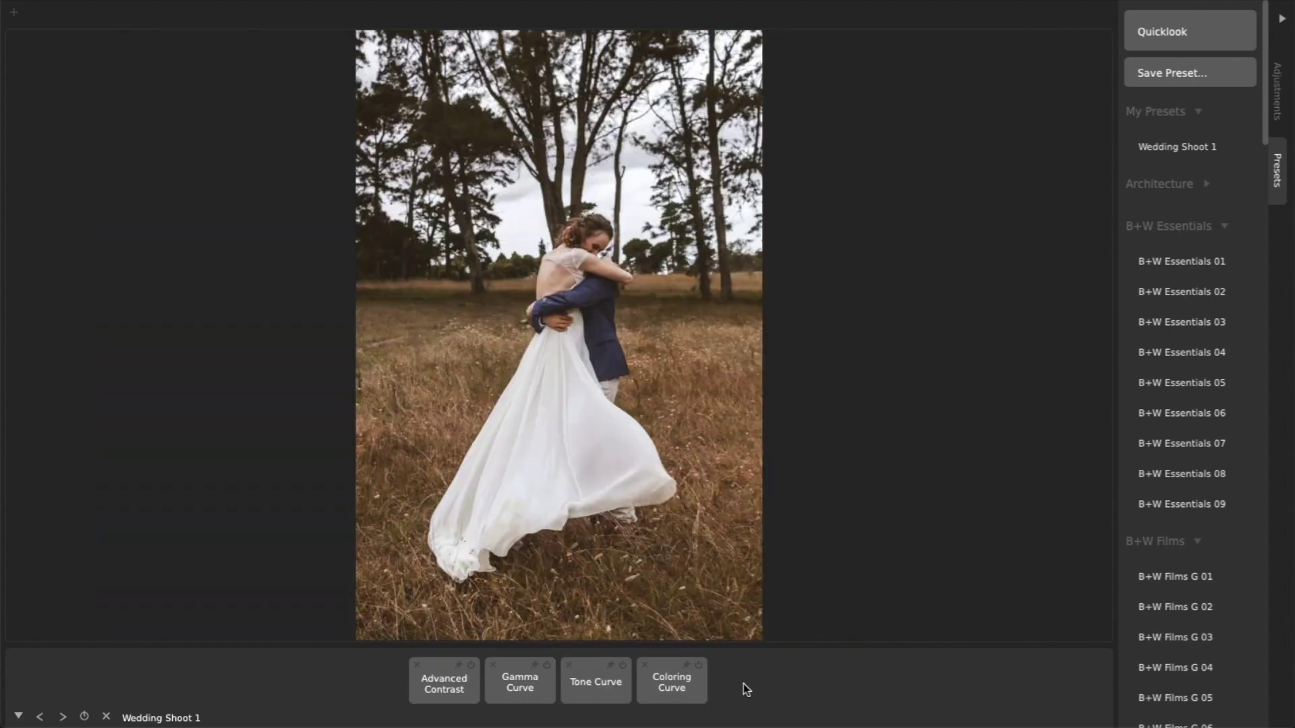
key(Right)
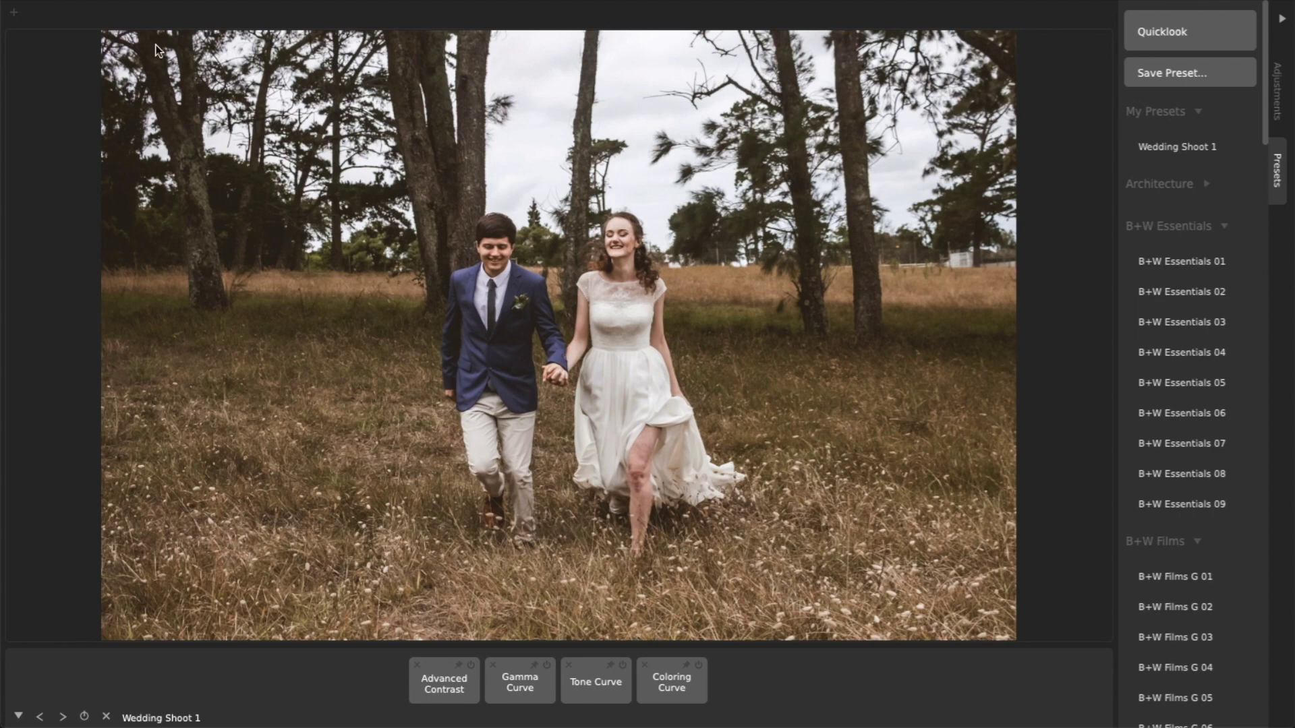
Load the embracing-couple portrait in a new tab, show both tabs side by side, and apply Wedding Shoot 1
key(super+t)
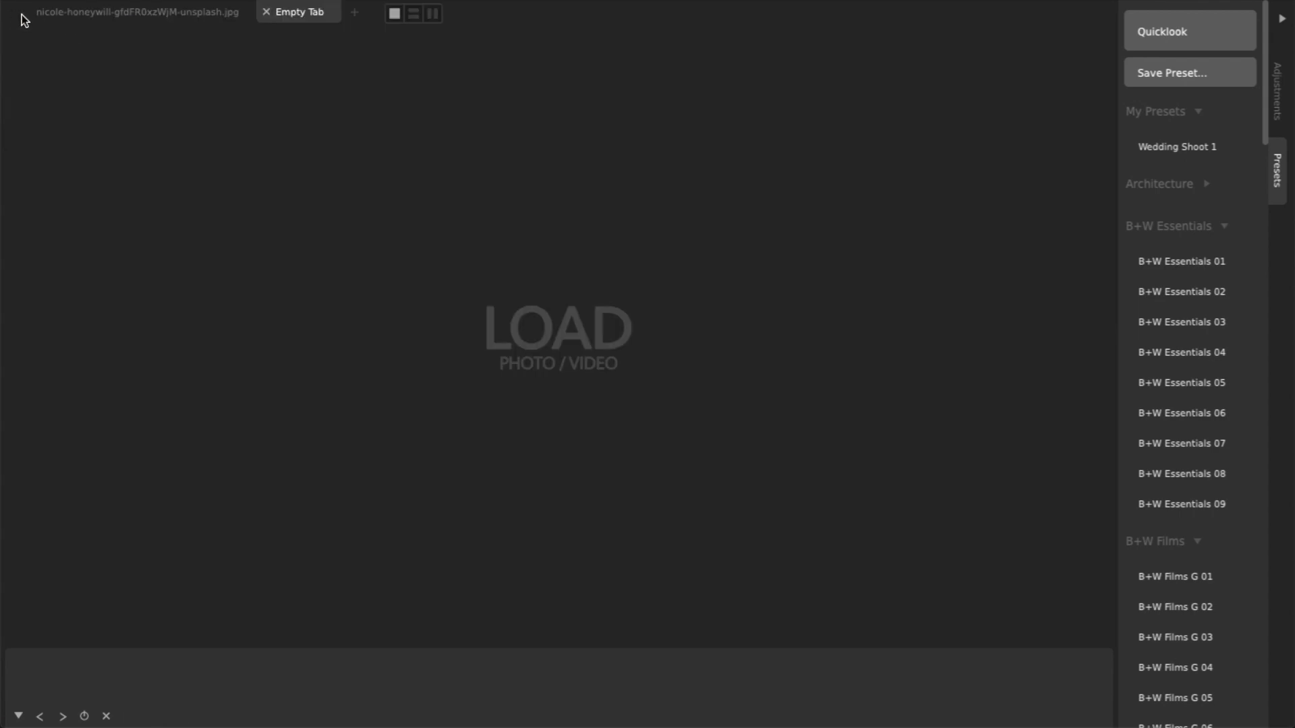
click(563, 324)
double_click(728, 177)
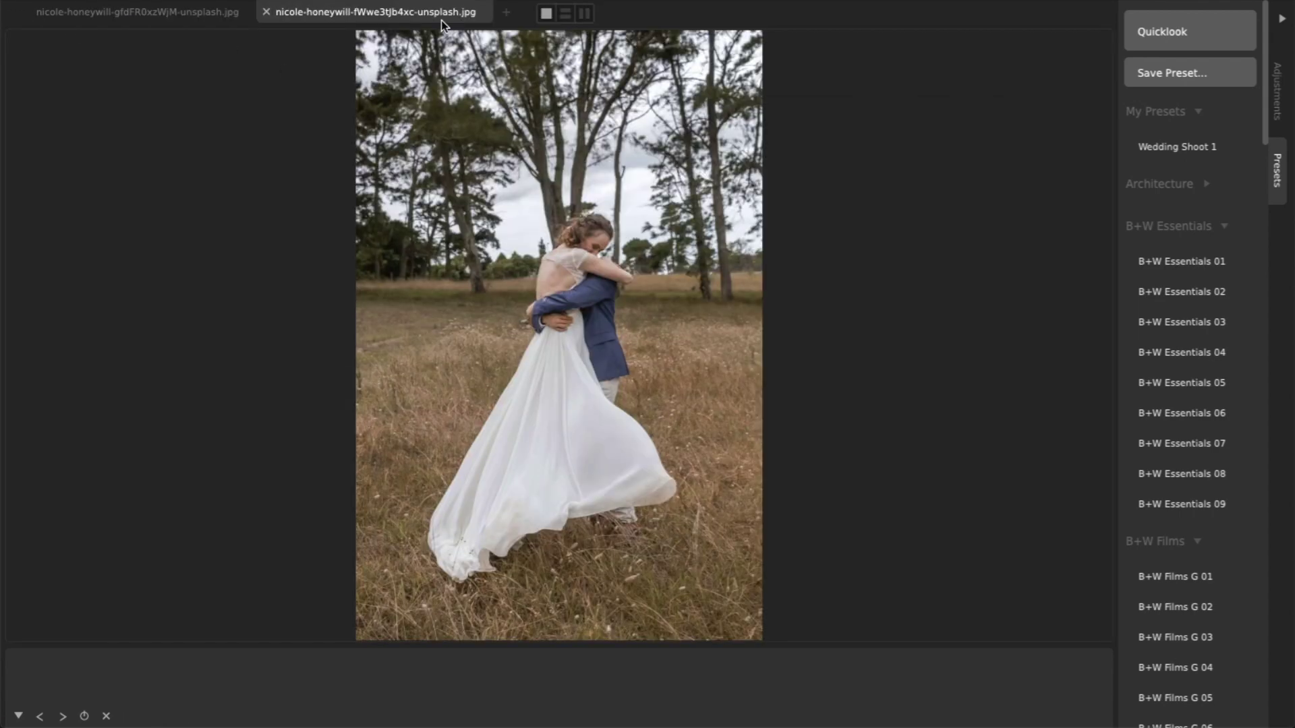
click(584, 13)
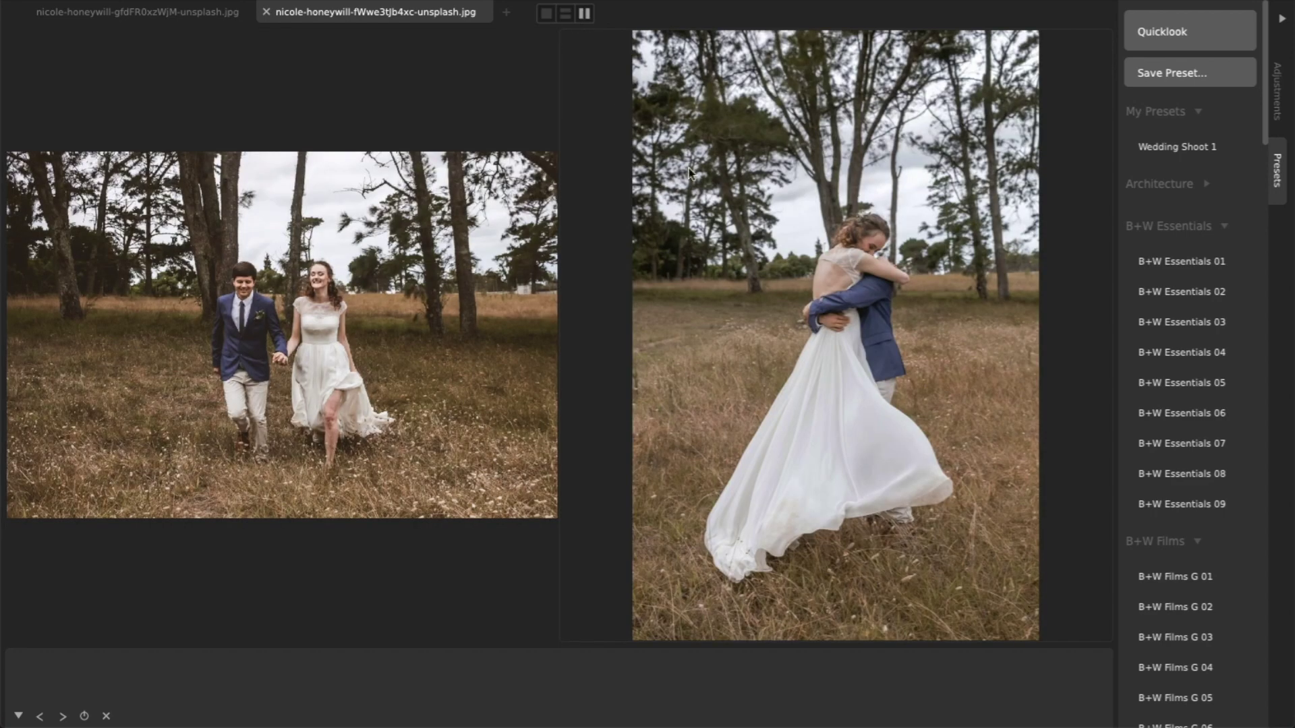
click(1153, 149)
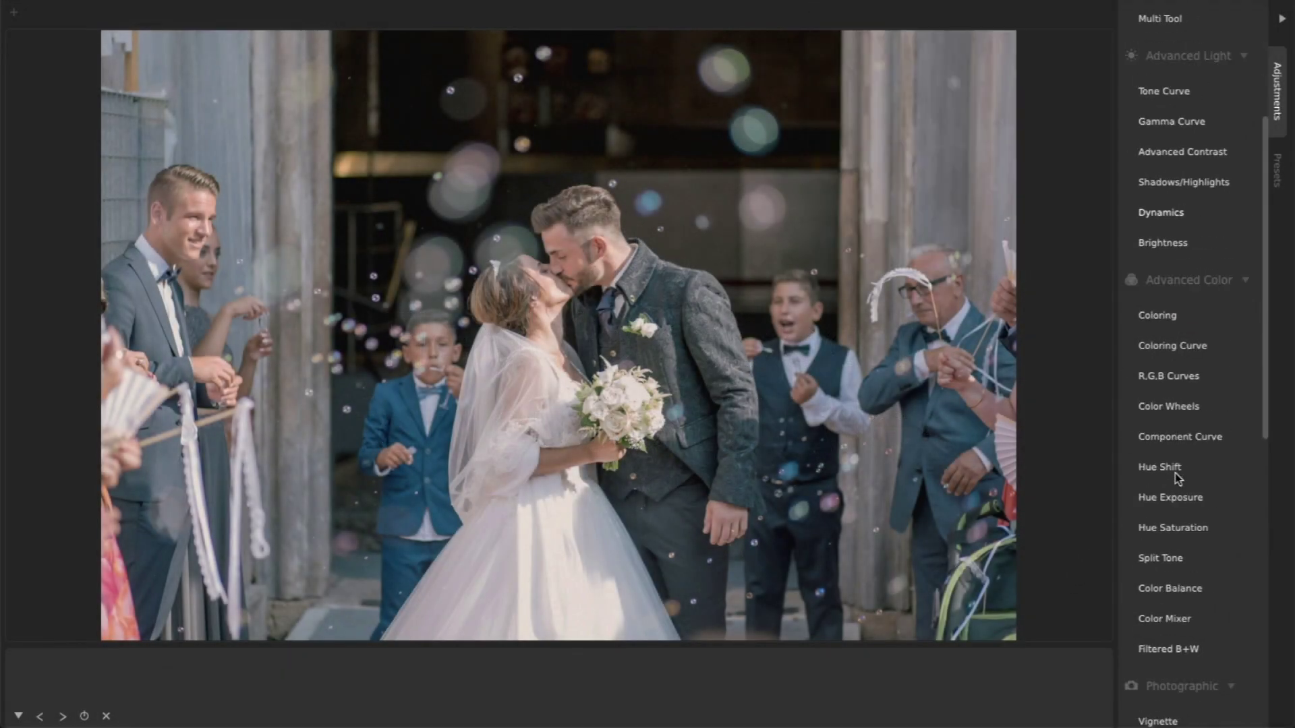
scroll(1174, 476, down, 10)
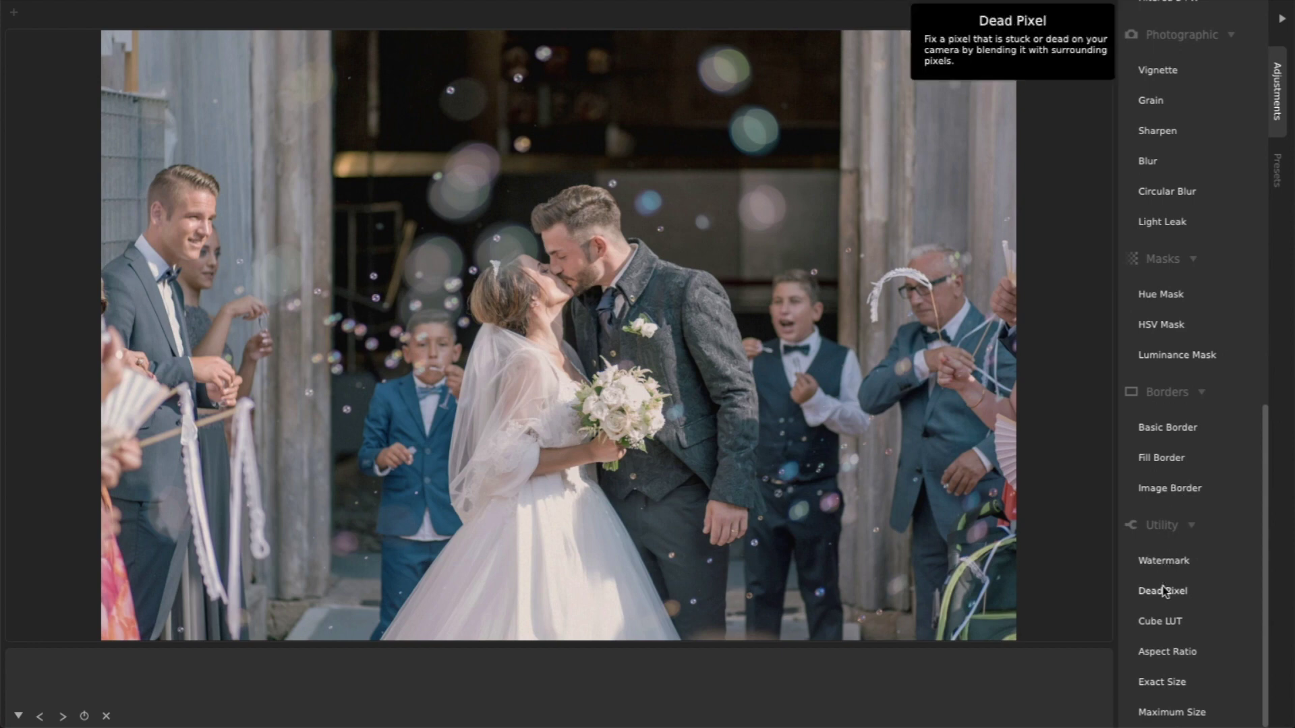
Add a Utility Cube LUT adjustment that loads Wedding LUT.cube, keeping its amount at 100
click(1160, 621)
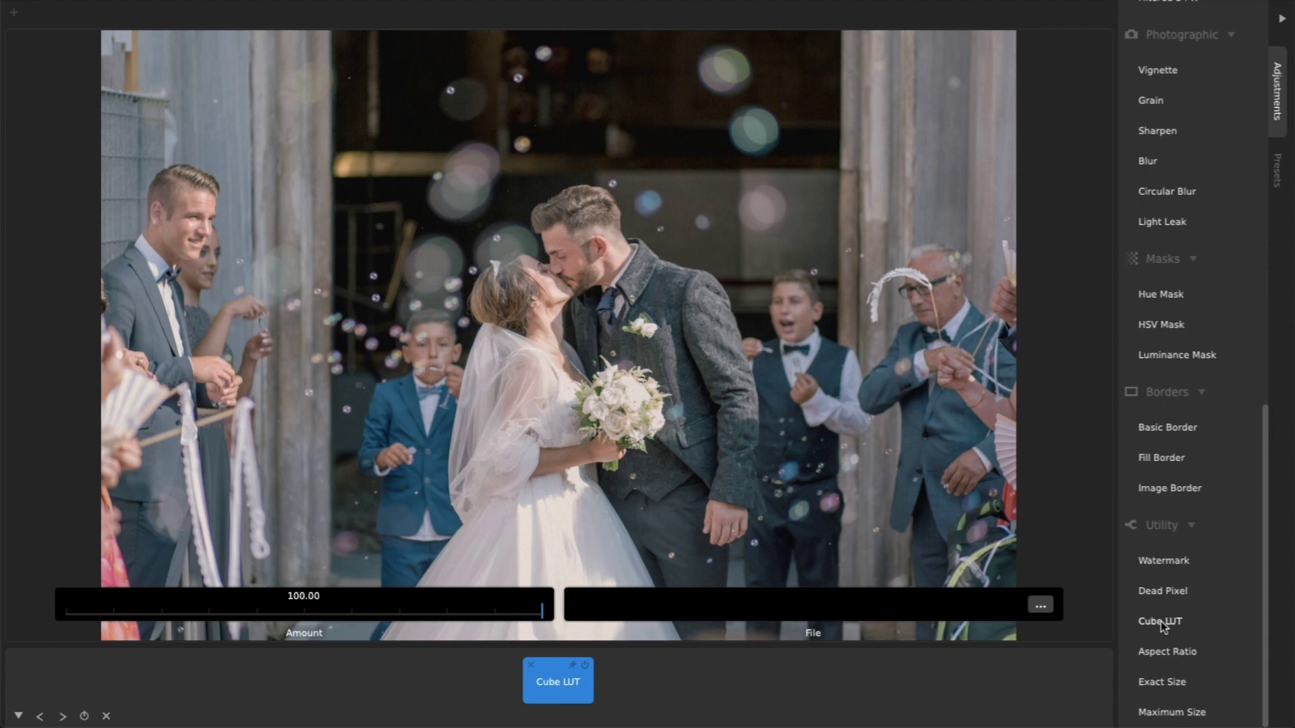
click(1041, 605)
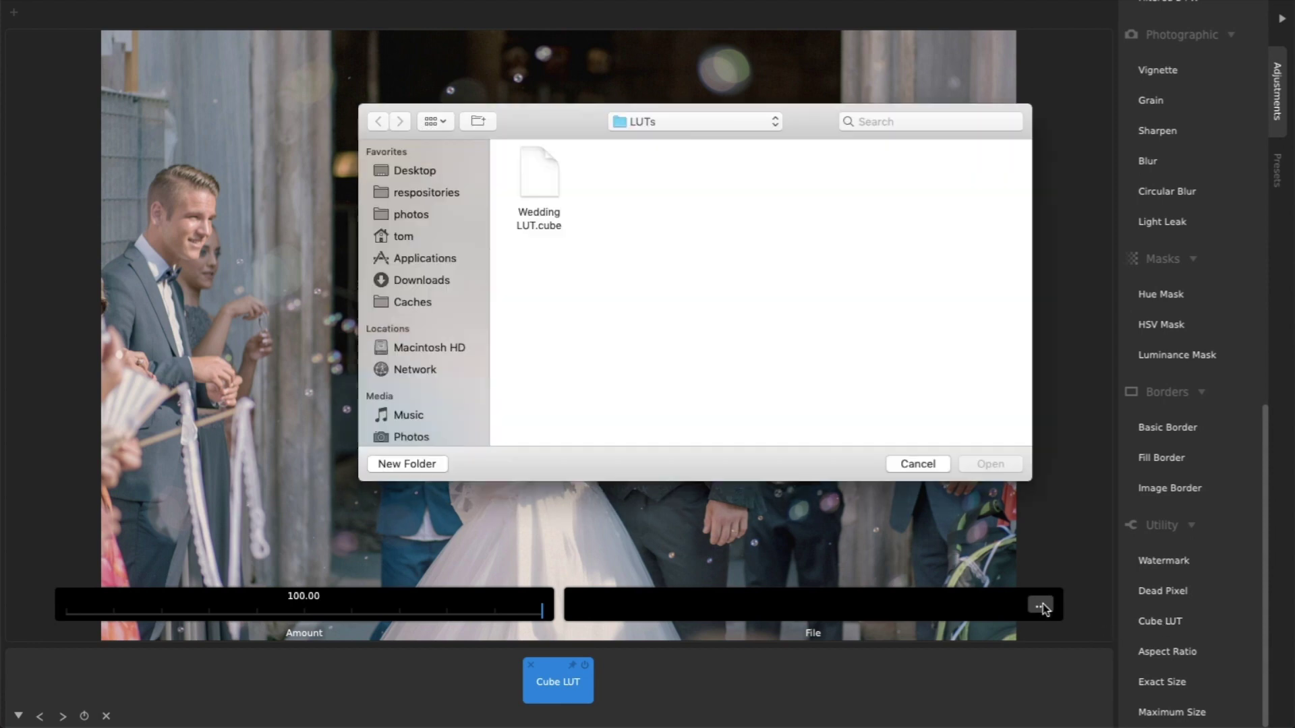
click(544, 188)
double_click(543, 188)
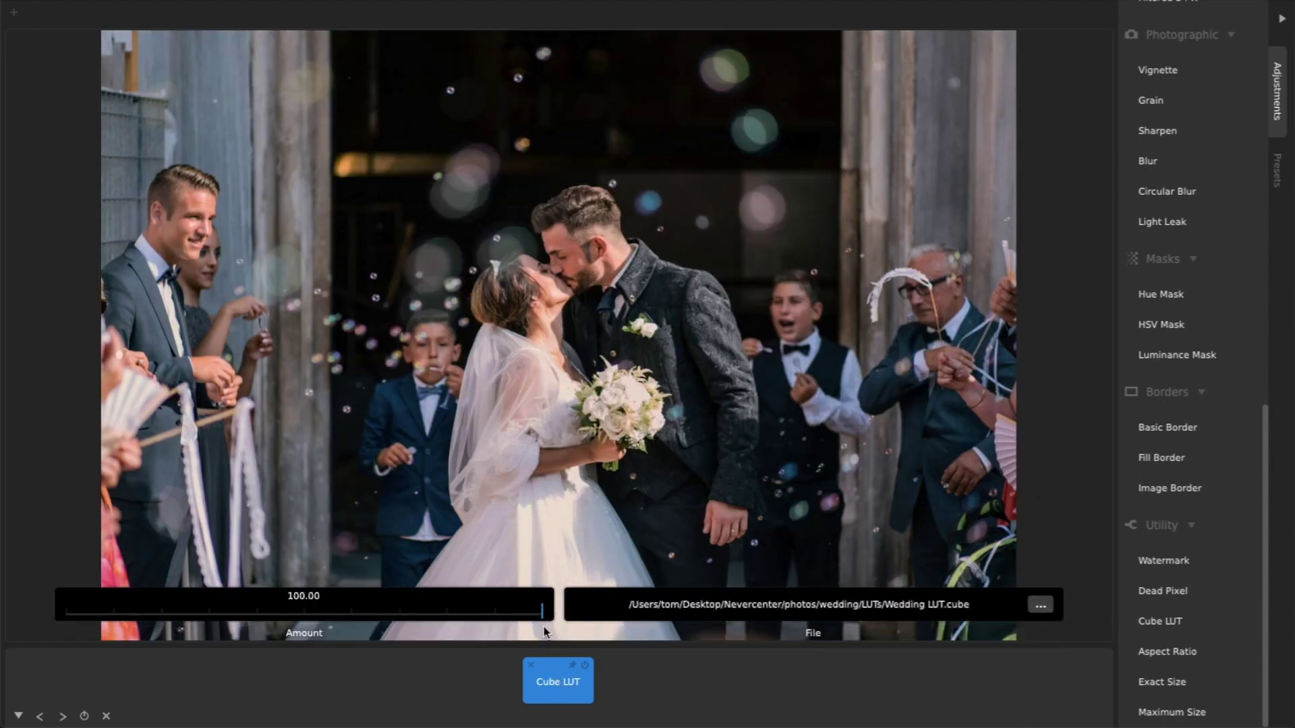
drag(540, 615, 563, 638)
click(677, 690)
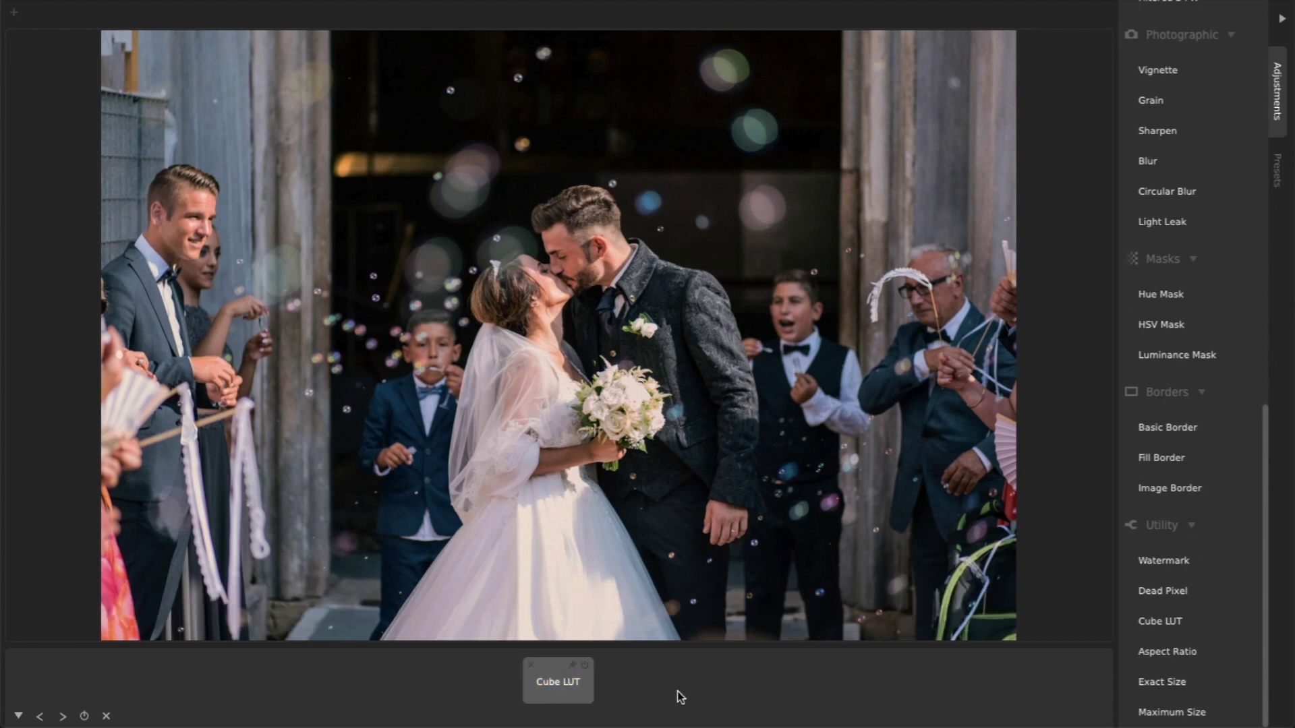
Add an Exposure adjustment with a slightly raised amount, then apply the Mattes 11 preset
scroll(1149, 236, up, 15)
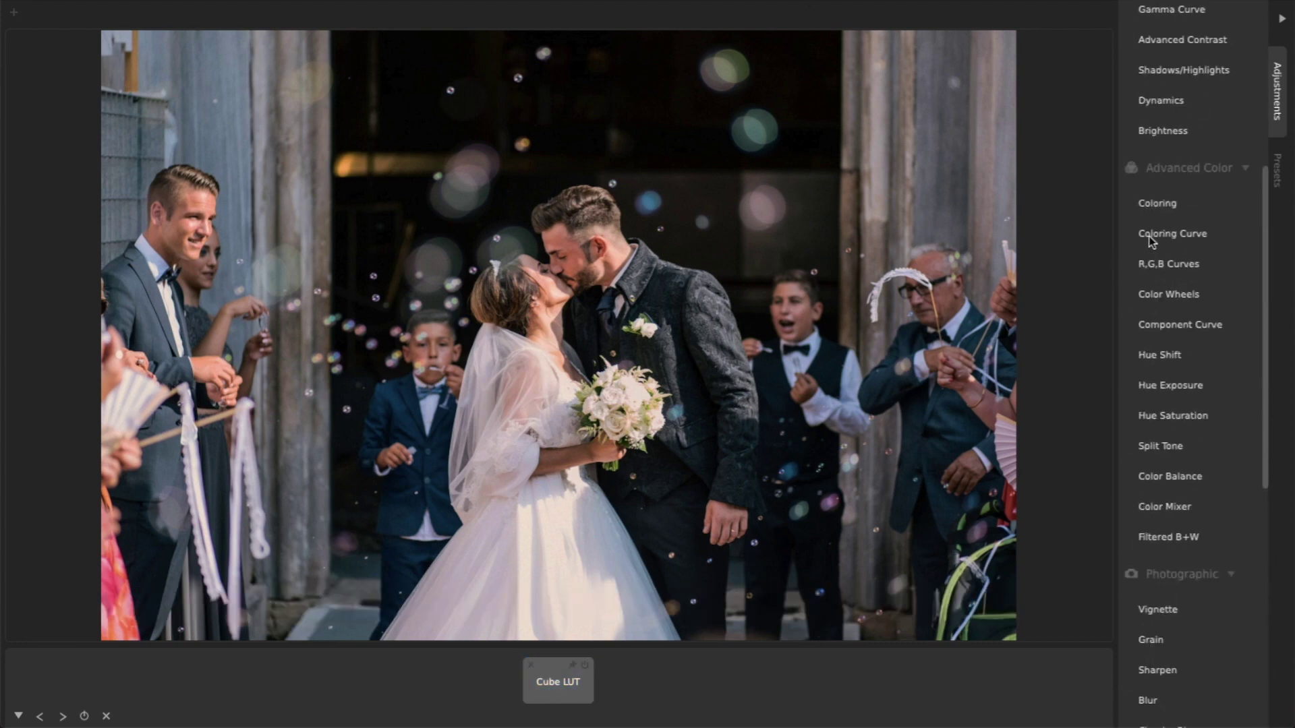
click(1155, 135)
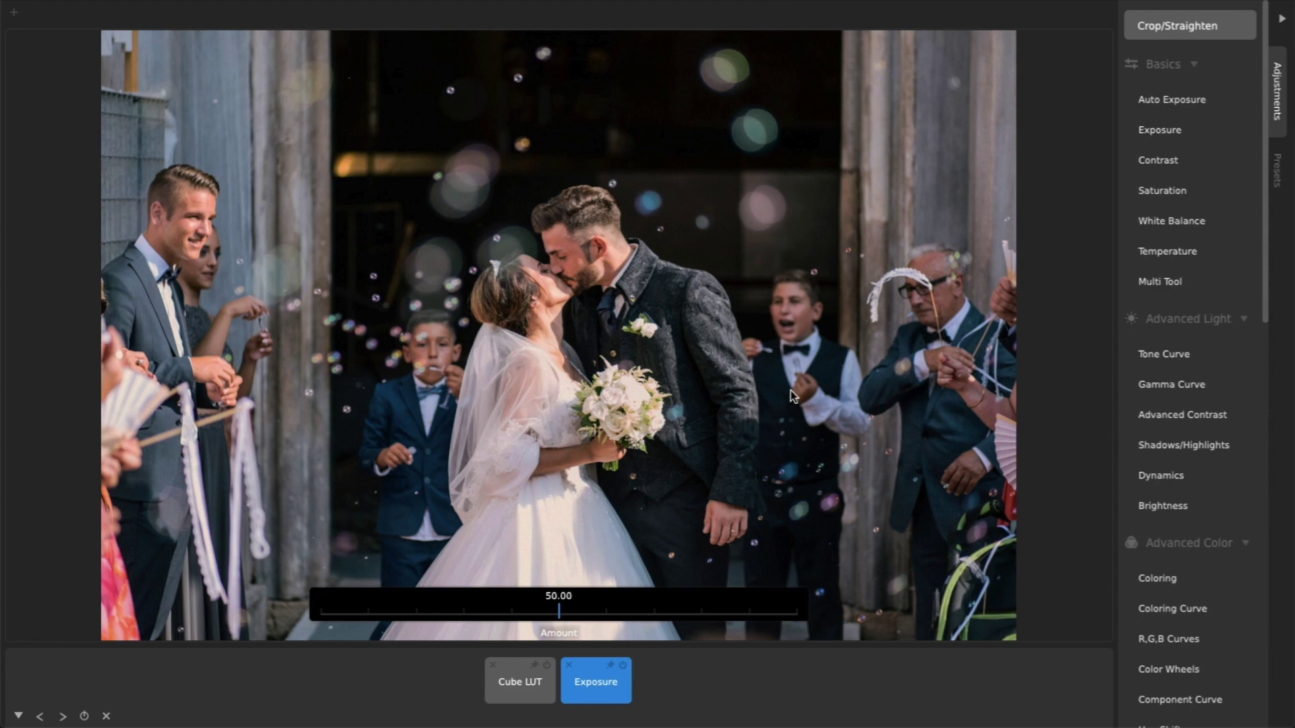
click(616, 609)
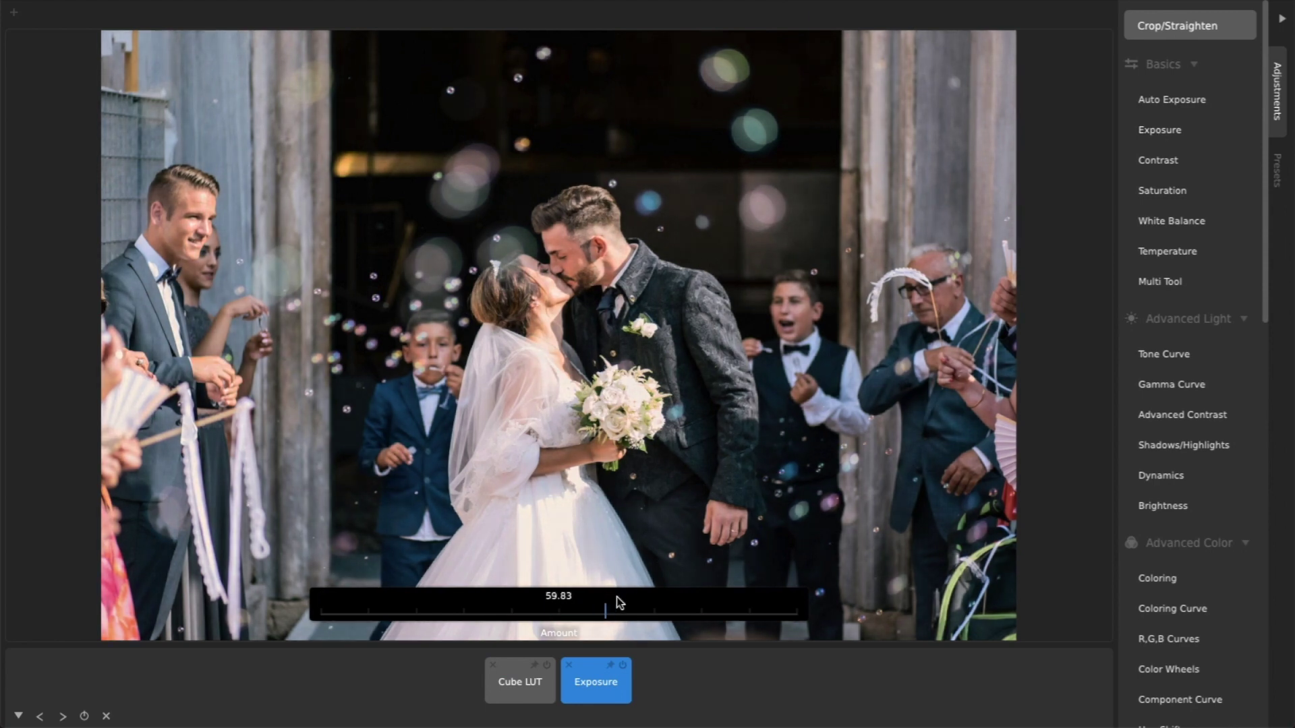
drag(616, 598, 613, 597)
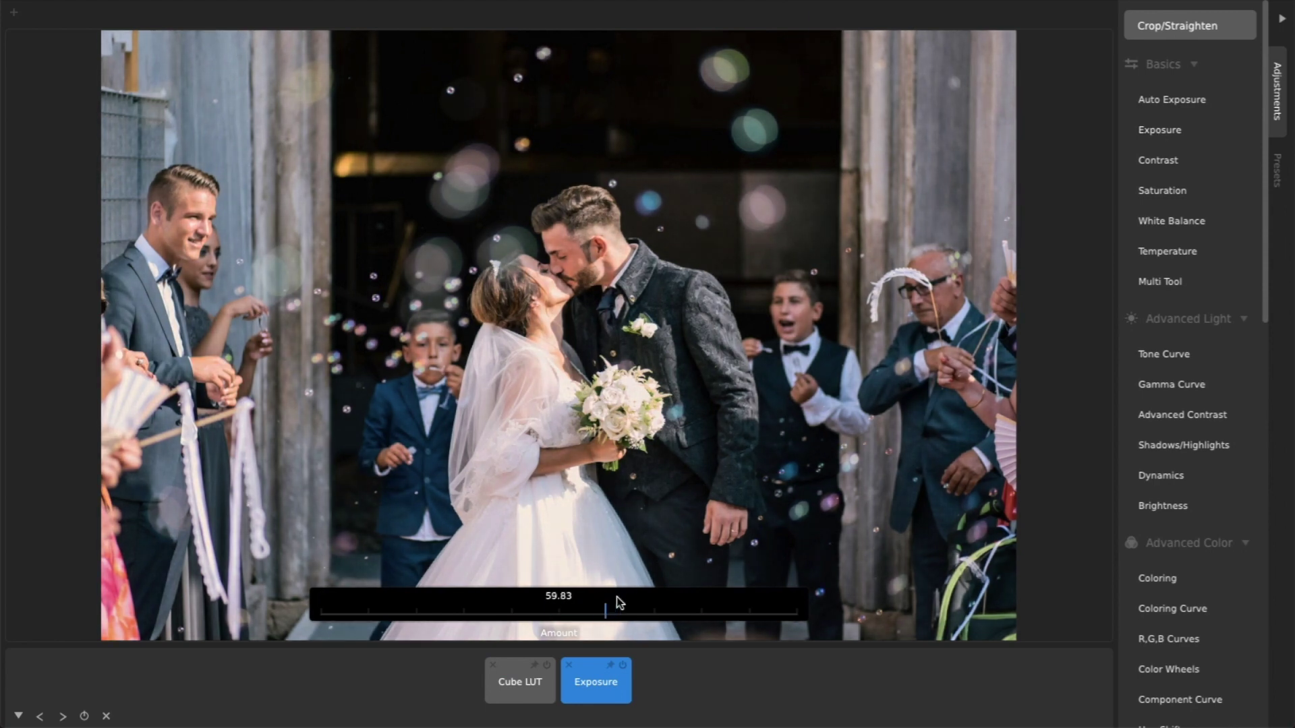
click(679, 662)
click(1277, 170)
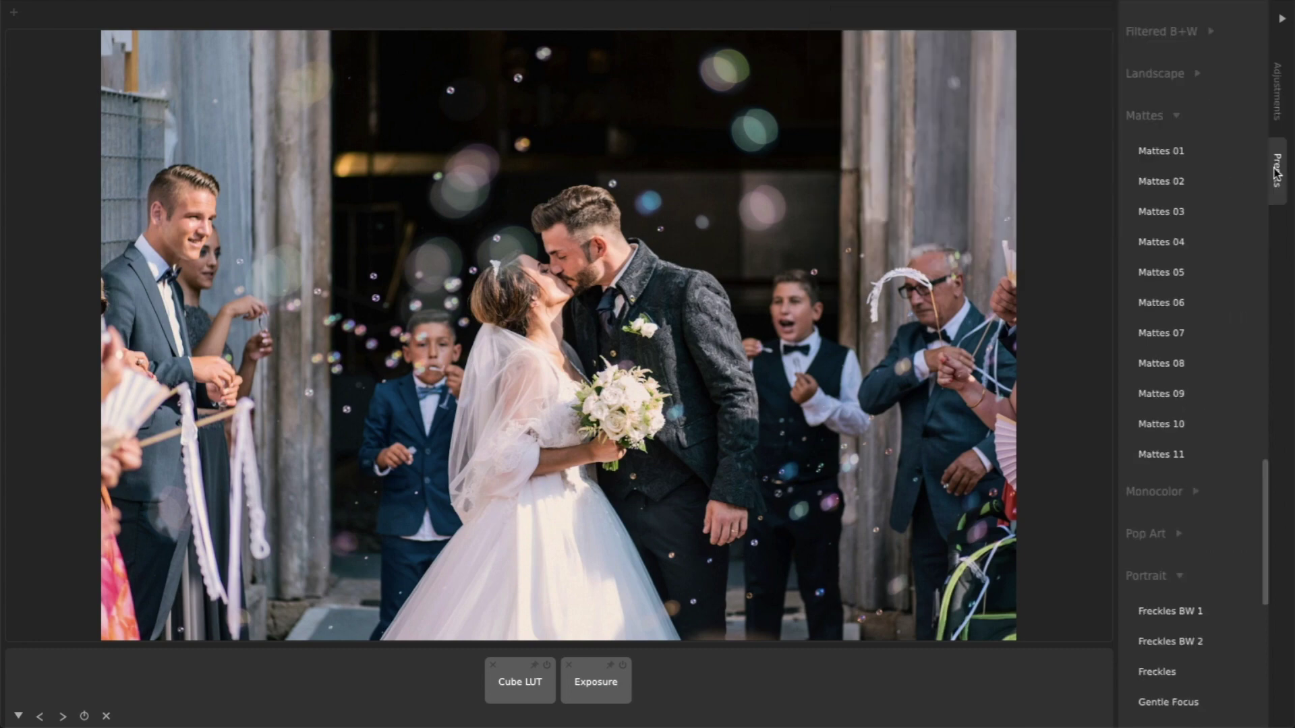
click(1168, 454)
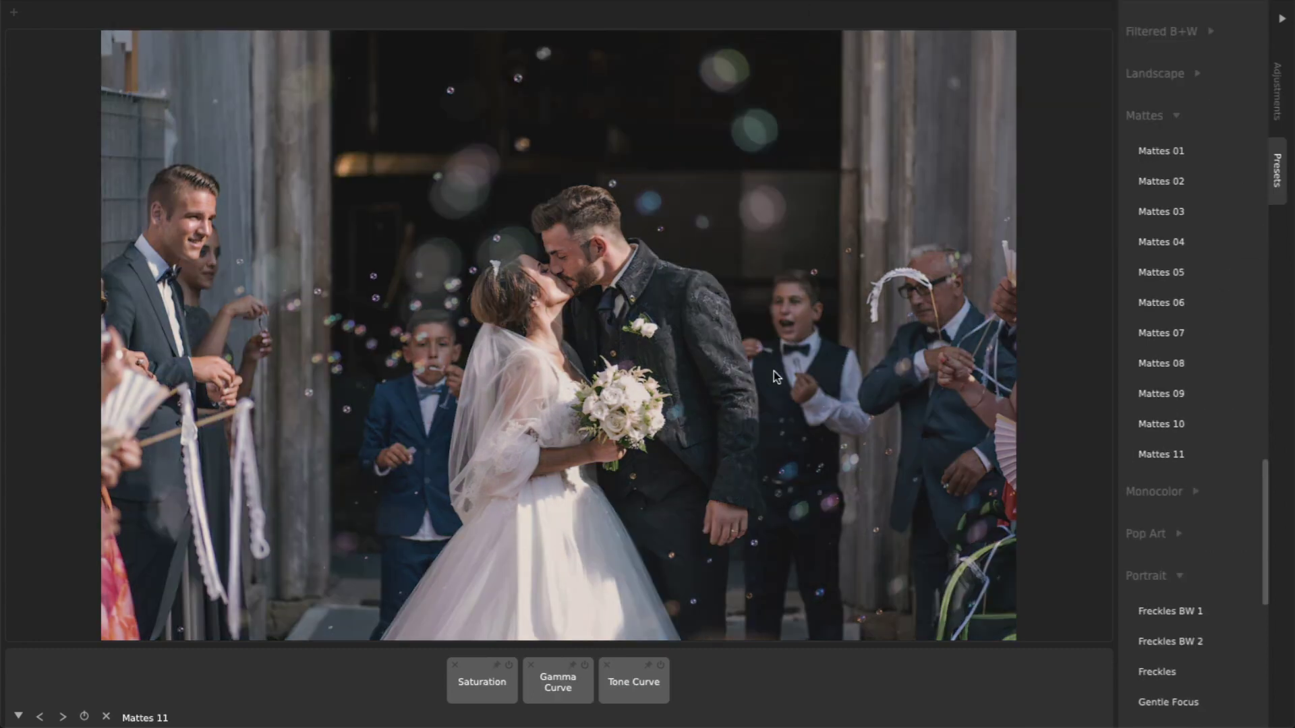
Choose File > Export Filter LUT… to save the current filter as Wedding LUT.cube
click(165, 0)
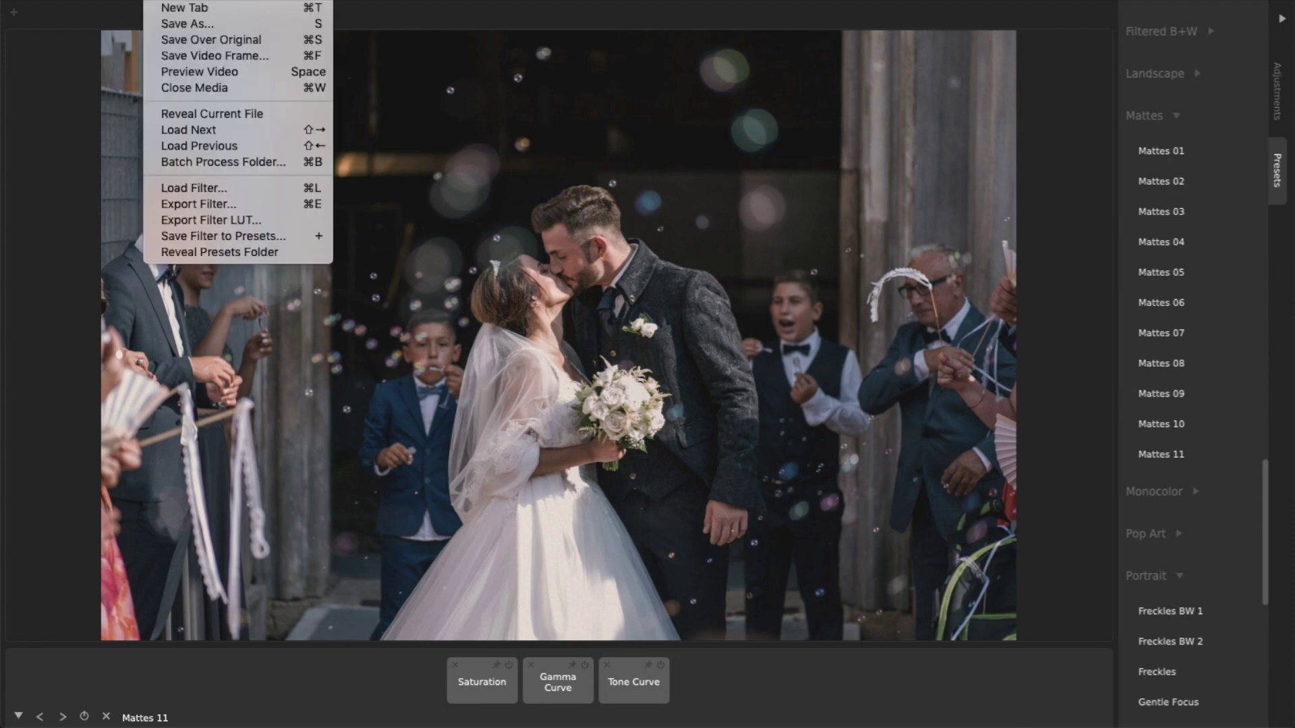
click(210, 220)
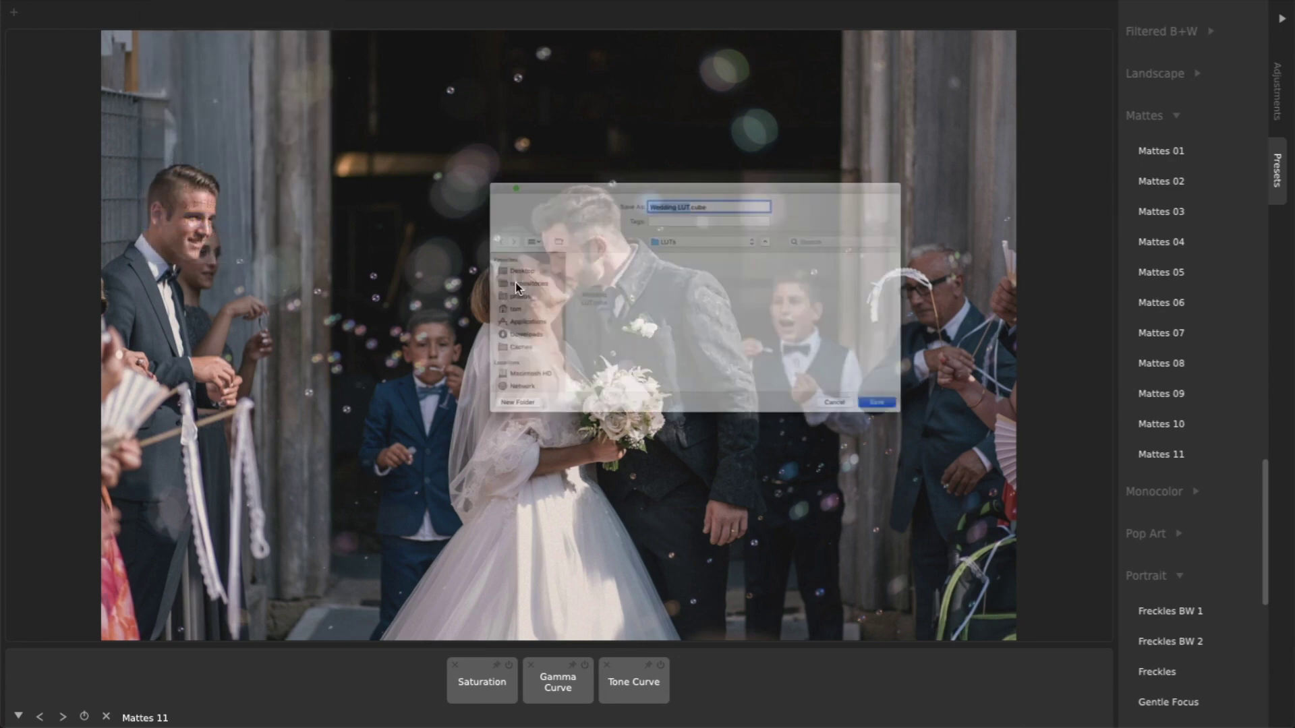